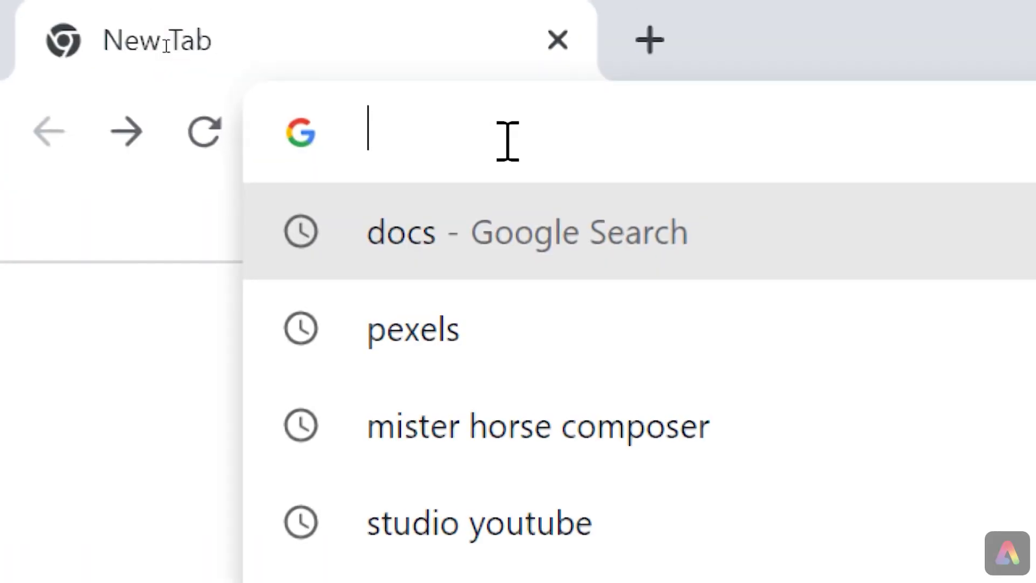
Go to express.adobe.com in Chrome to reach the Adobe Express start screen
text(express.adobe.)
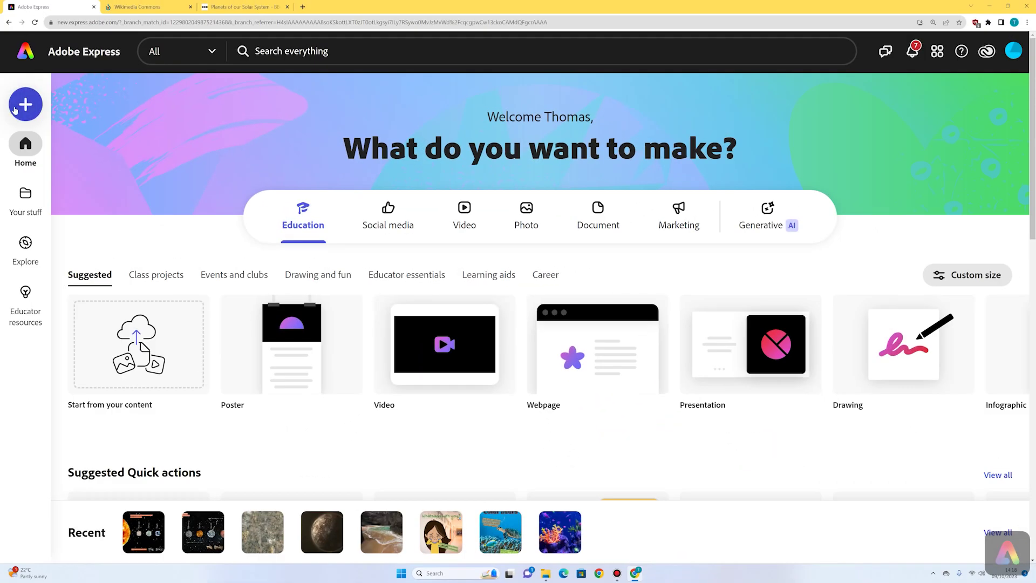
Start a new YouTube banner design at 2560 x 1440 px
click(25, 104)
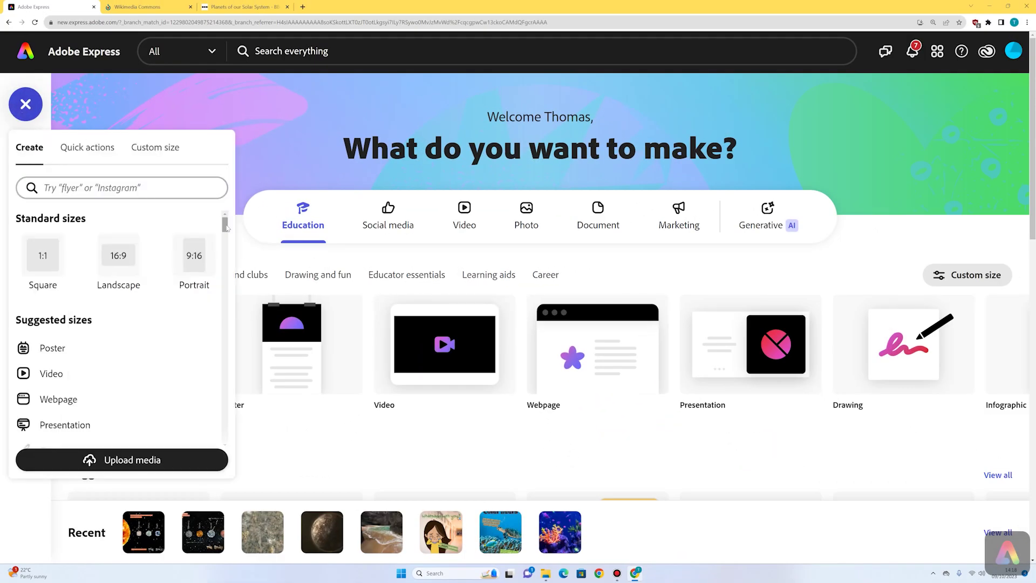
scroll(133, 338, down, 15)
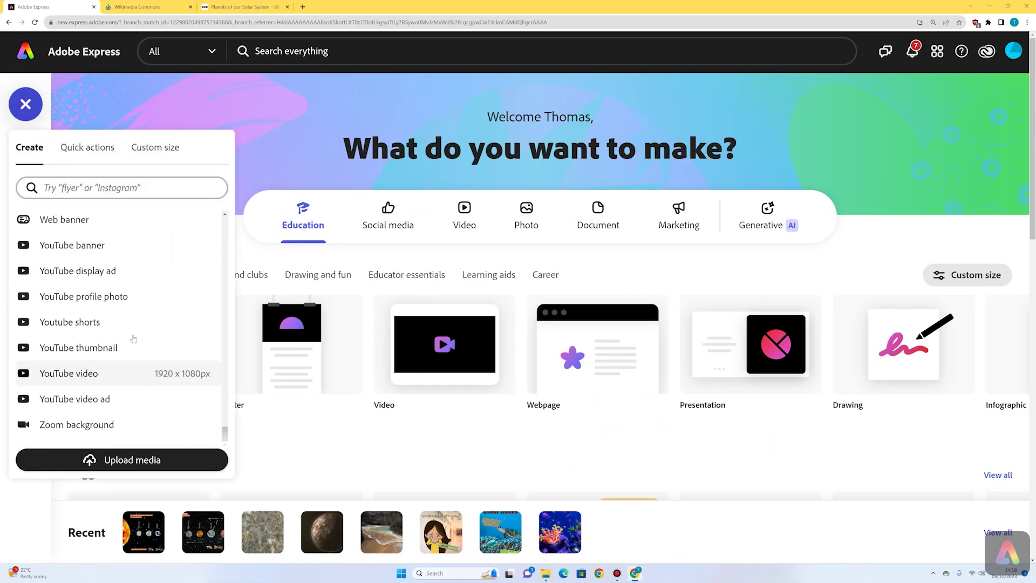
click(105, 247)
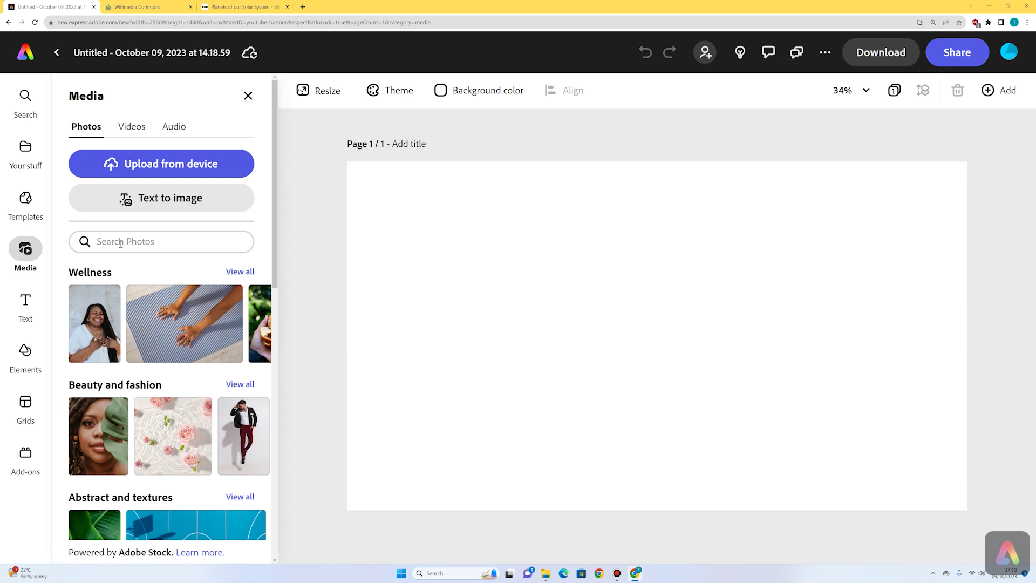
Add the first 'sun' stock photo to the banner, then enlarge it and move it lower
click(120, 242)
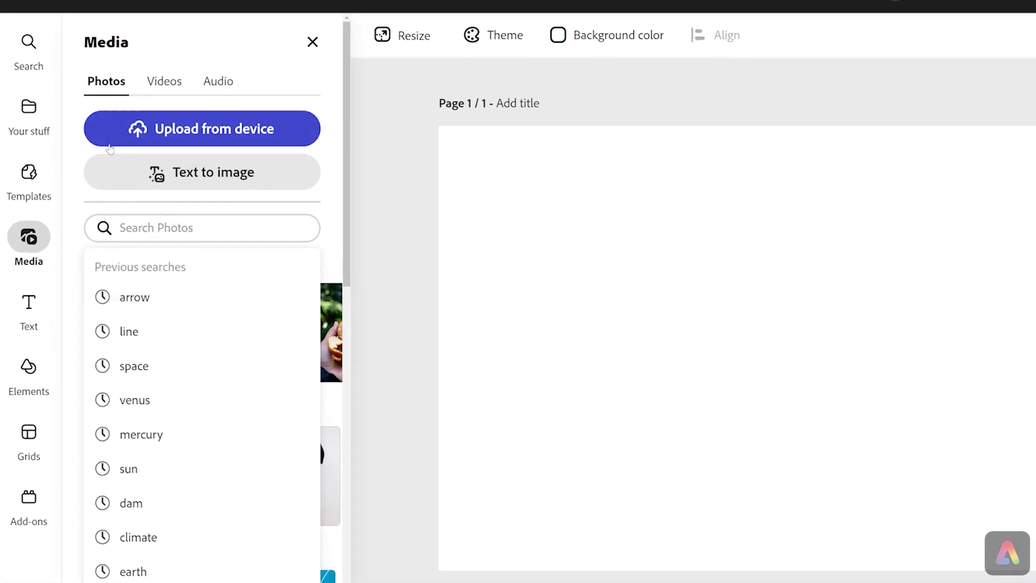
text(sun)
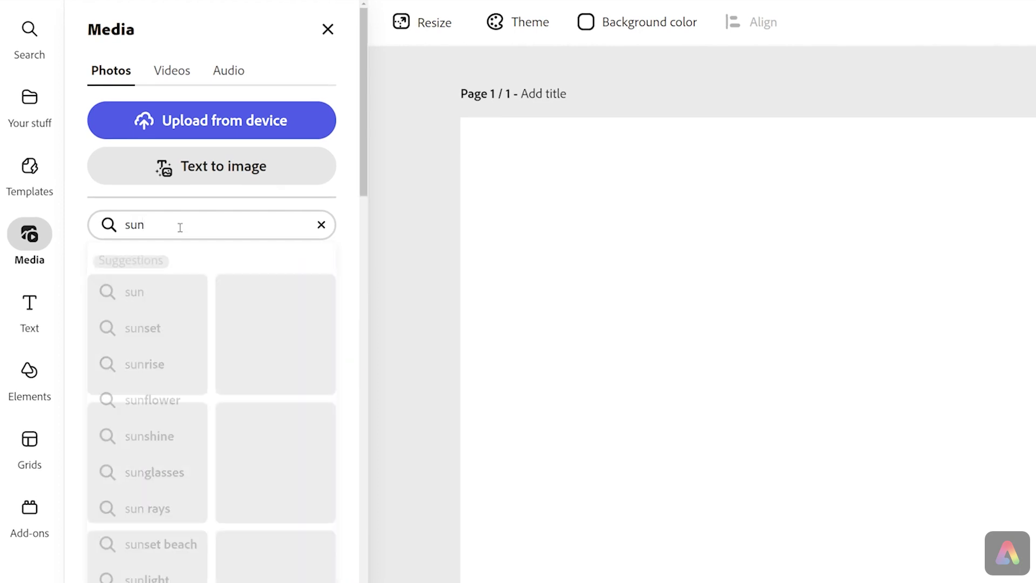
key(Return)
click(135, 299)
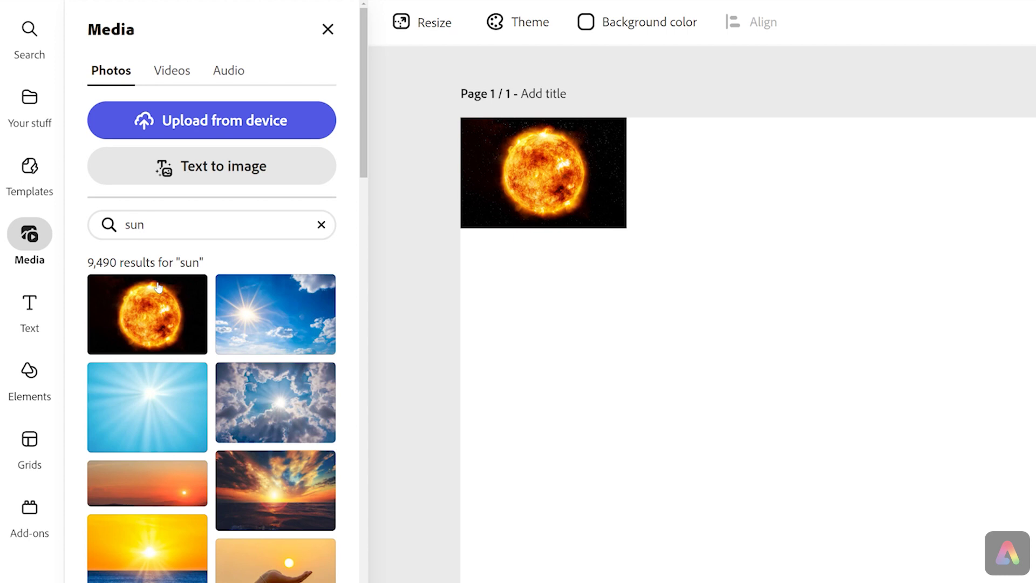
click(533, 141)
drag(629, 229, 911, 413)
drag(782, 292, 783, 364)
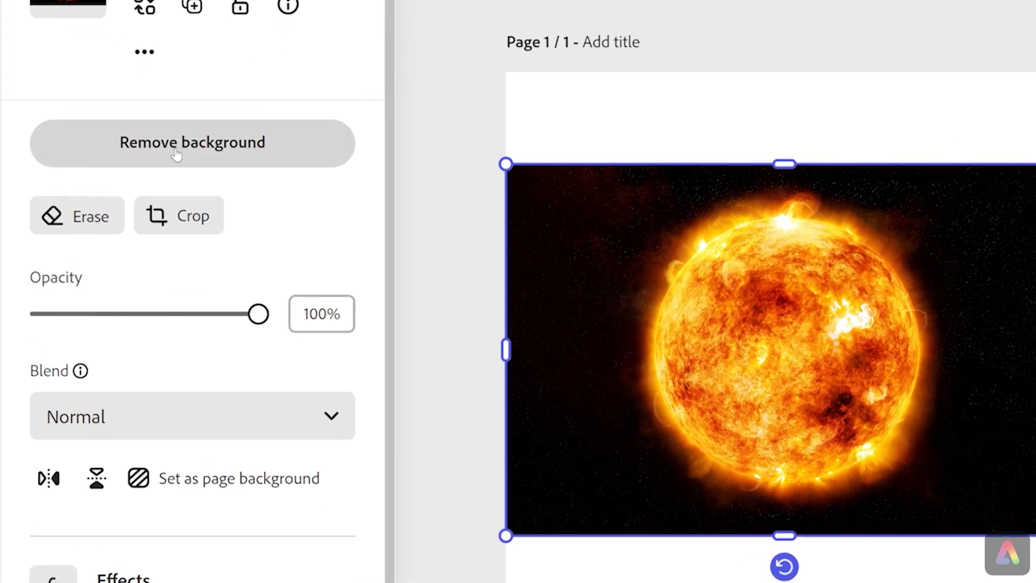
Remove the sun's black background, enlarge it, and push it partly past the left page edge
click(191, 141)
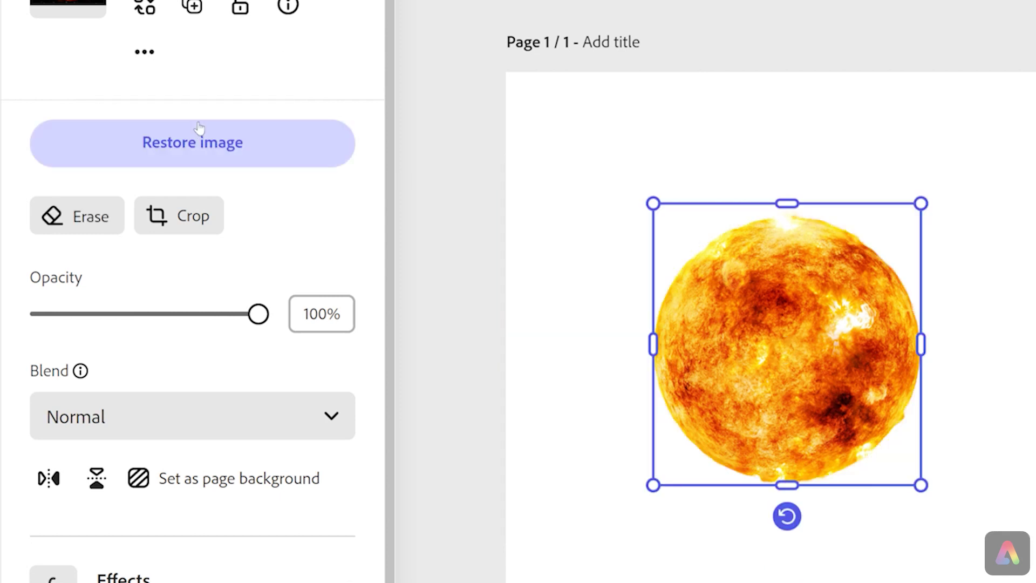
drag(921, 203, 1025, 81)
drag(976, 220, 795, 345)
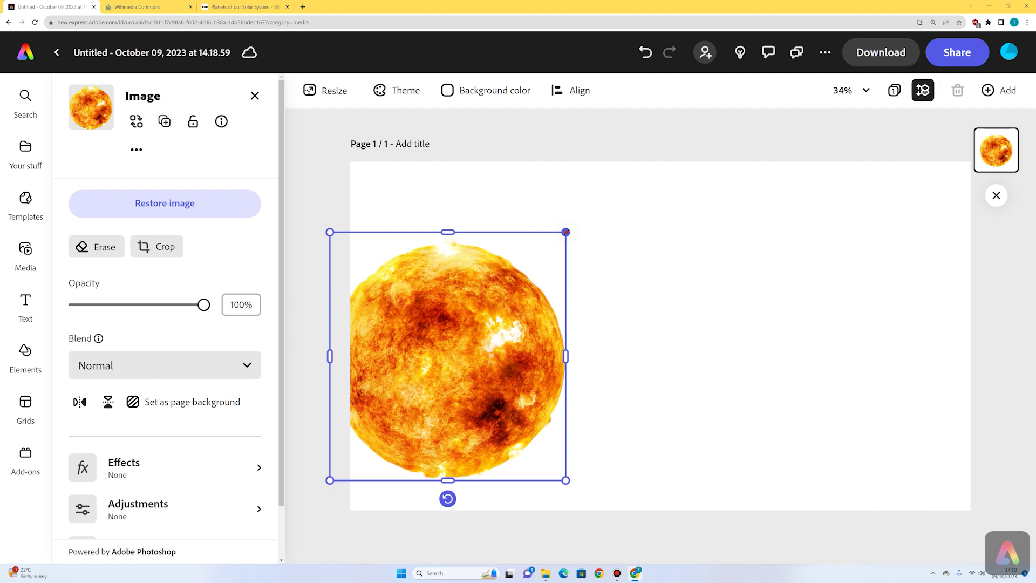
drag(565, 232, 622, 171)
drag(530, 281, 424, 294)
drag(444, 329, 418, 328)
click(650, 270)
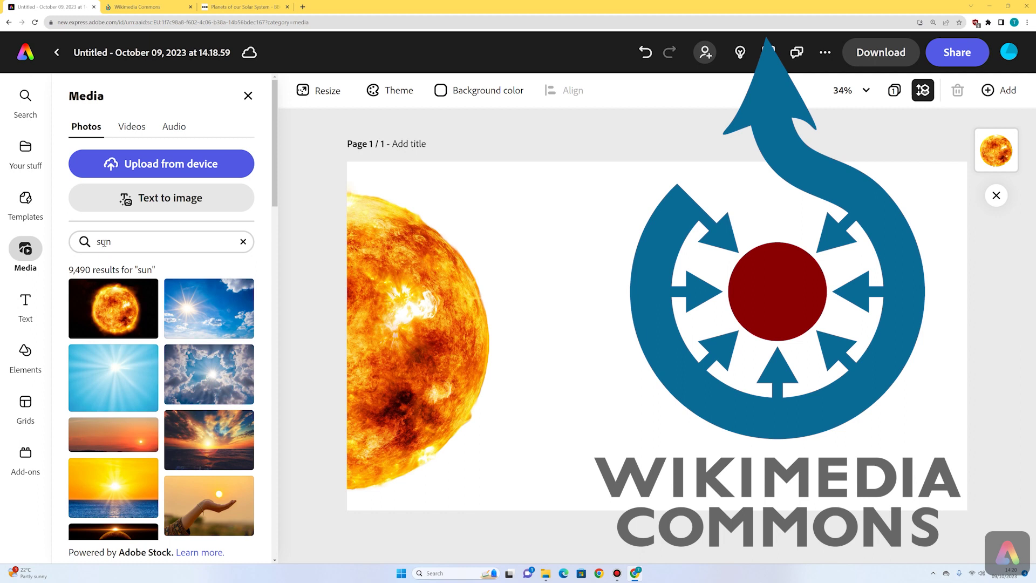
Search Wikimedia Commons for 'mercury planet'
click(137, 6)
click(957, 56)
text(mercury )
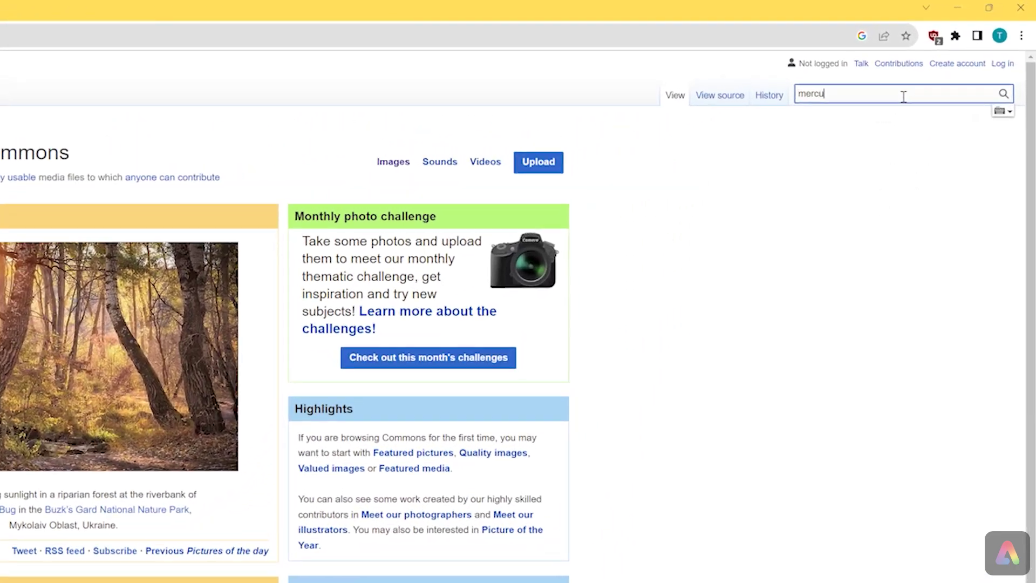
text(planet)
key(Return)
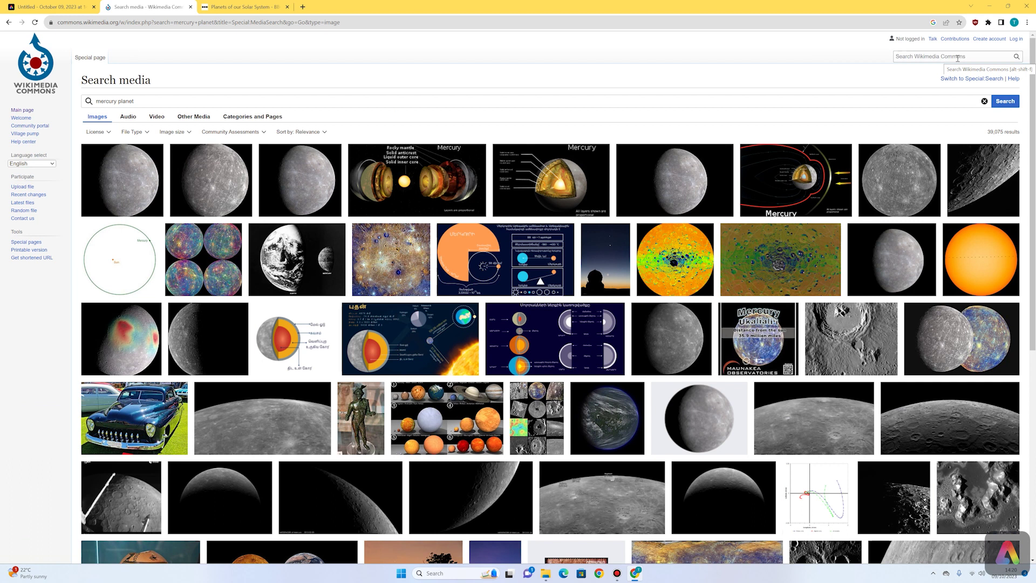
Copy the Mercury Globe-MESSENGER mosaic image and go back to the Adobe Express design
click(894, 190)
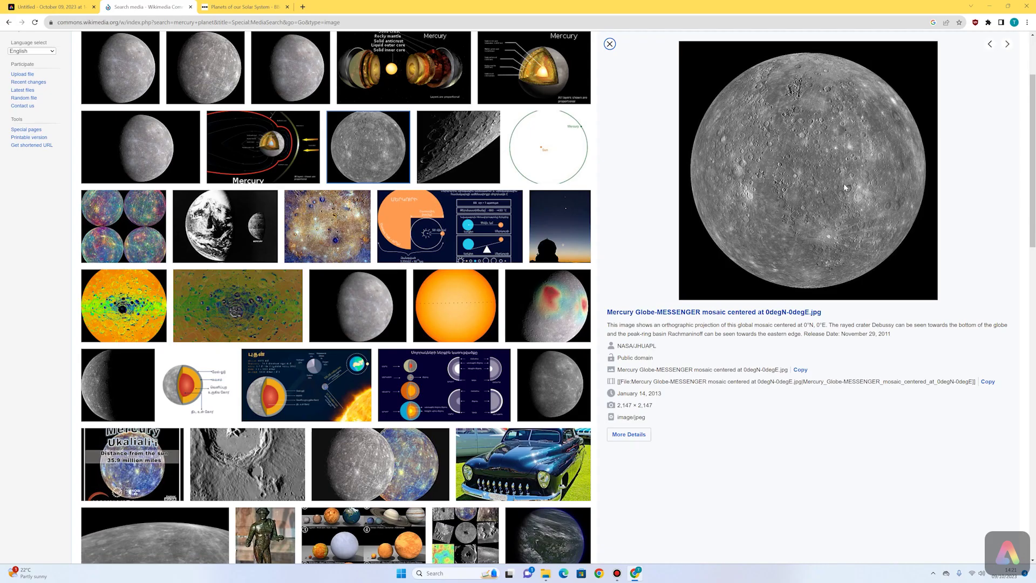
right_click(796, 173)
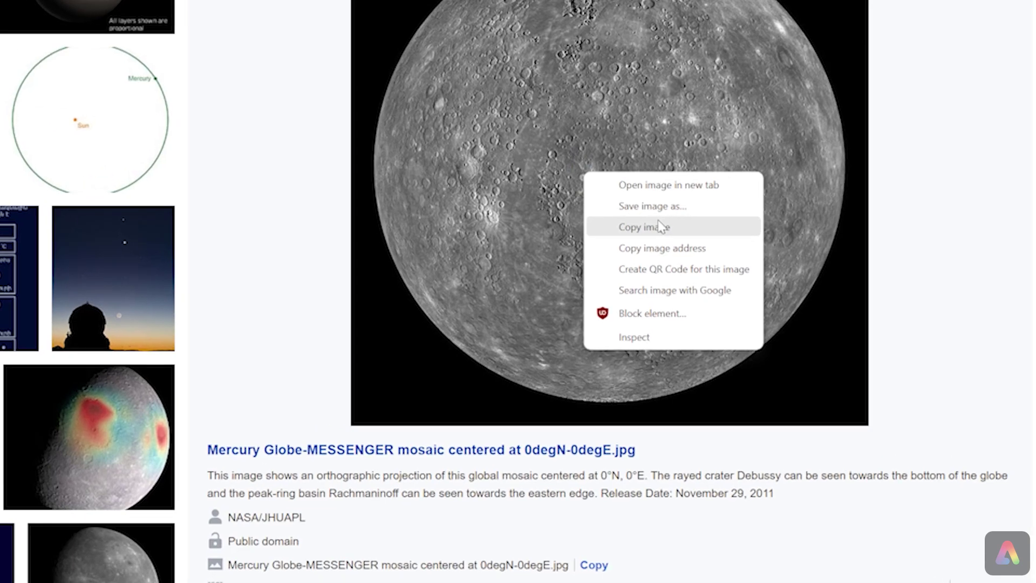
click(661, 227)
click(54, 7)
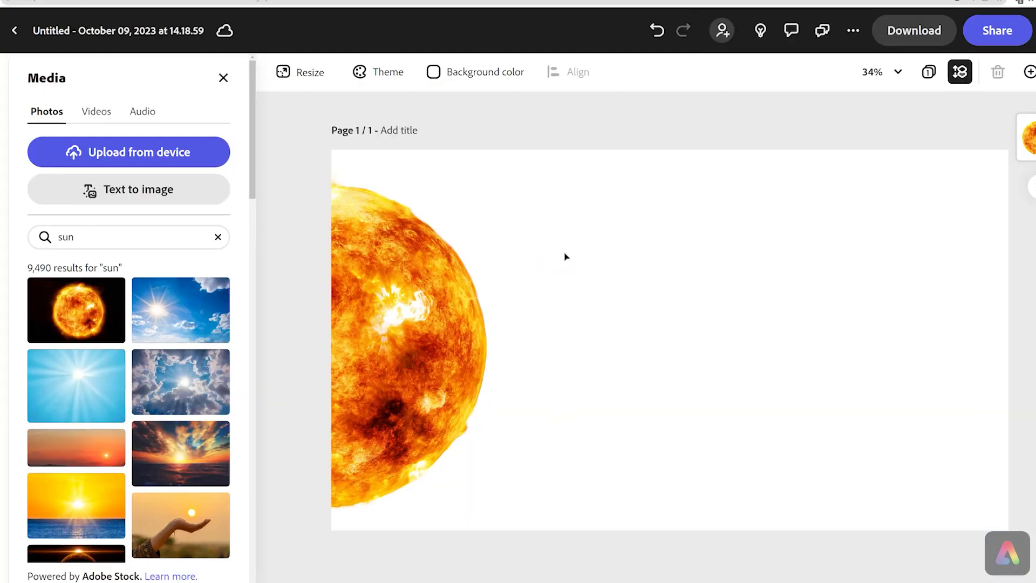
Paste Mercury onto the banner, remove its black background, and shrink it beside the sun
right_click(561, 257)
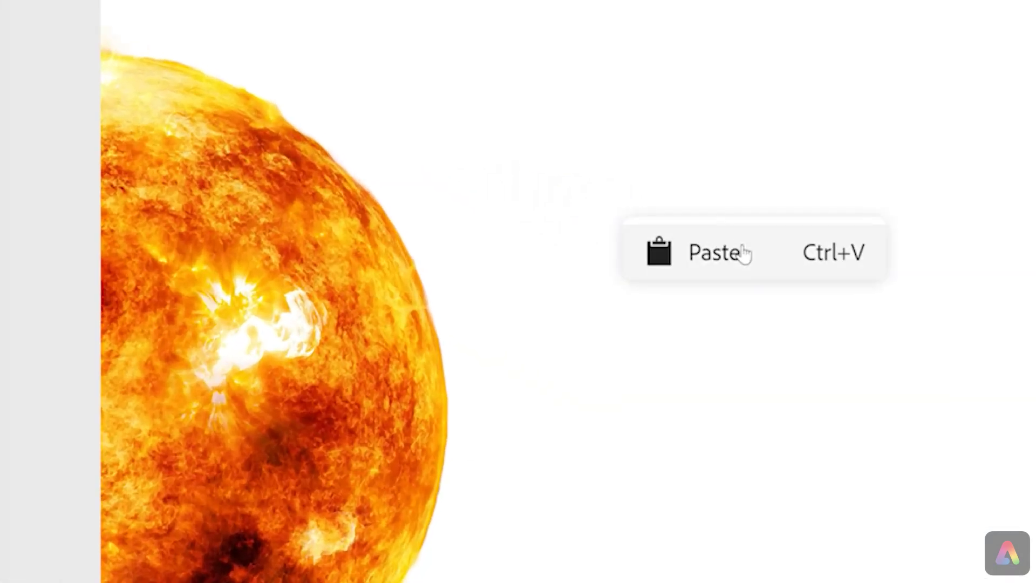
click(736, 255)
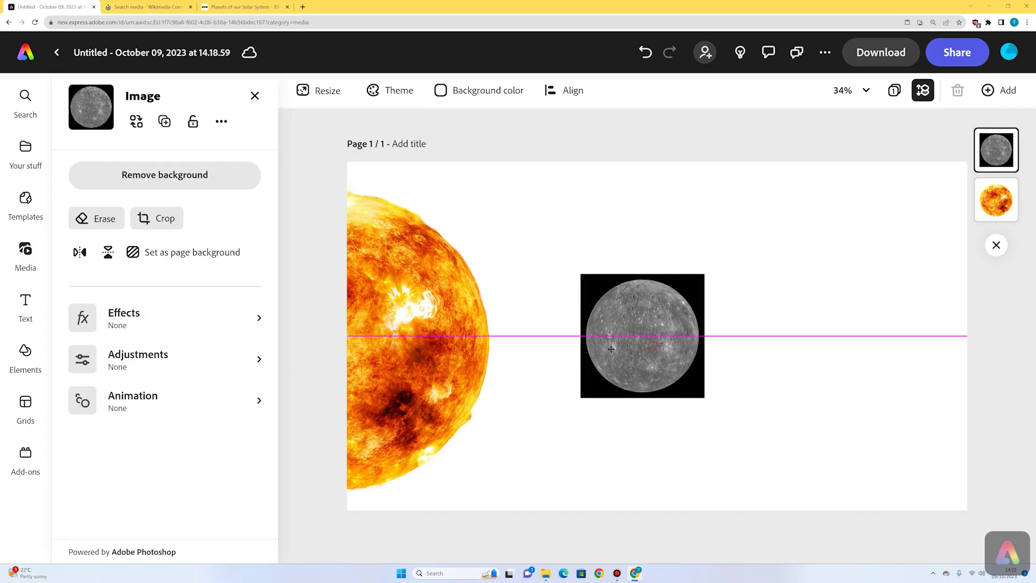
drag(611, 349, 598, 355)
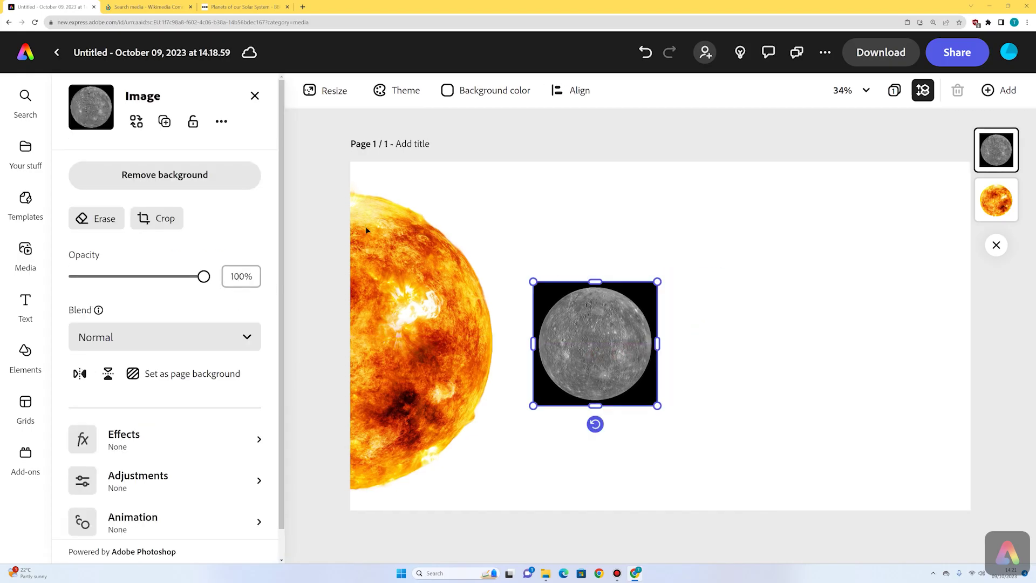
click(178, 174)
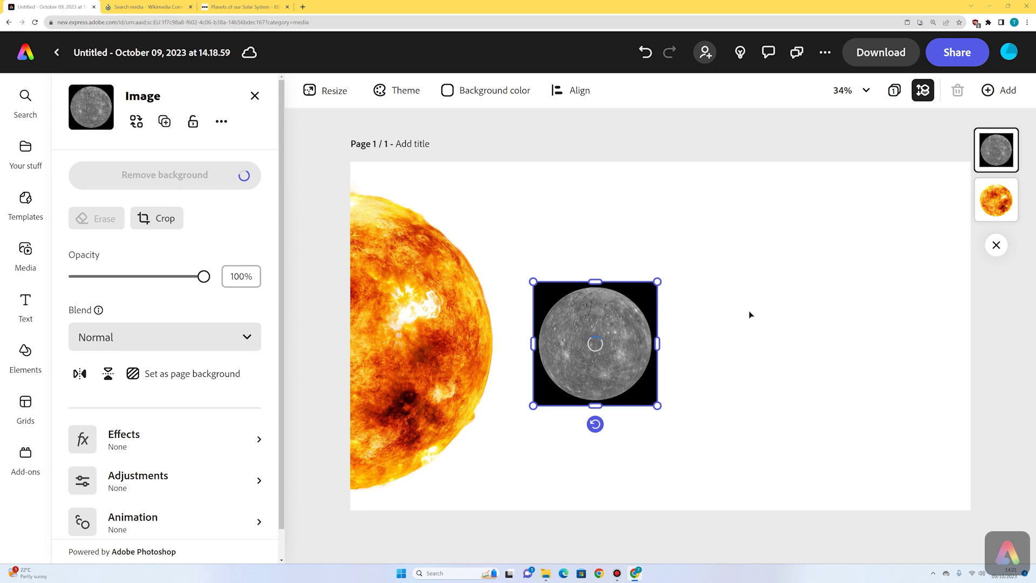
drag(656, 283, 589, 351)
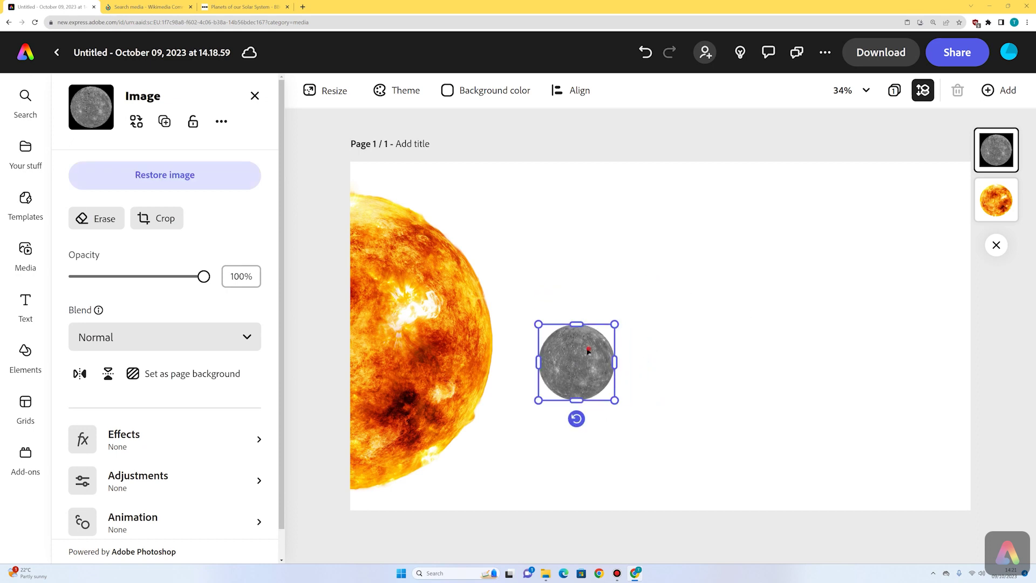
click(693, 337)
click(701, 348)
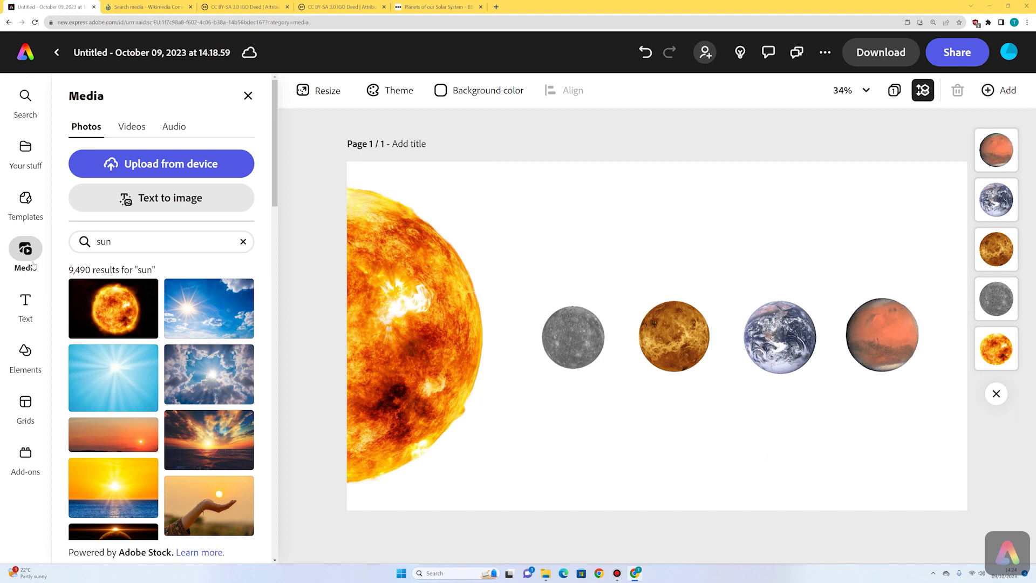
Replace the search with 'space' and add a starry space photo to the page
double_click(117, 243)
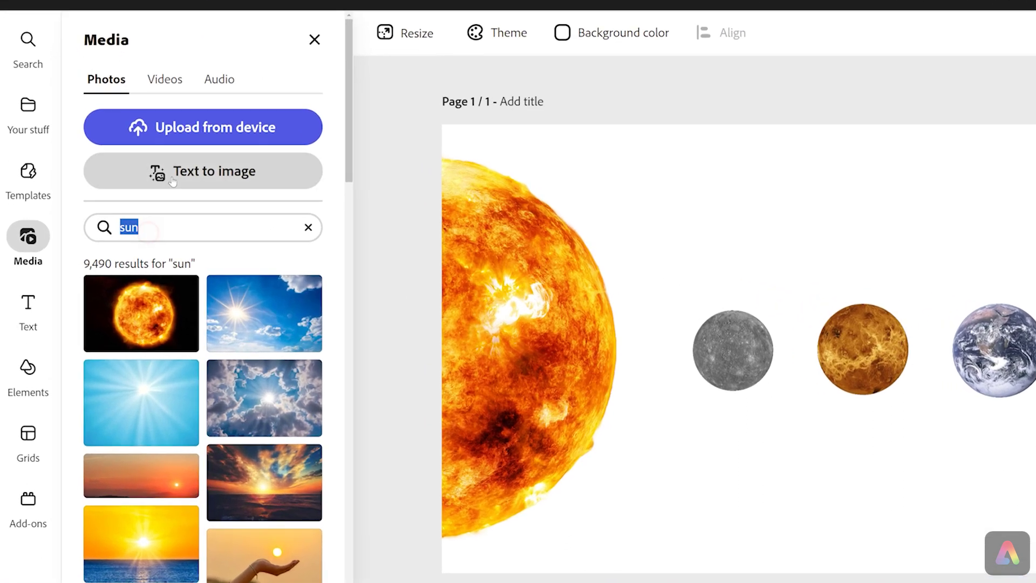
text(space)
key(Return)
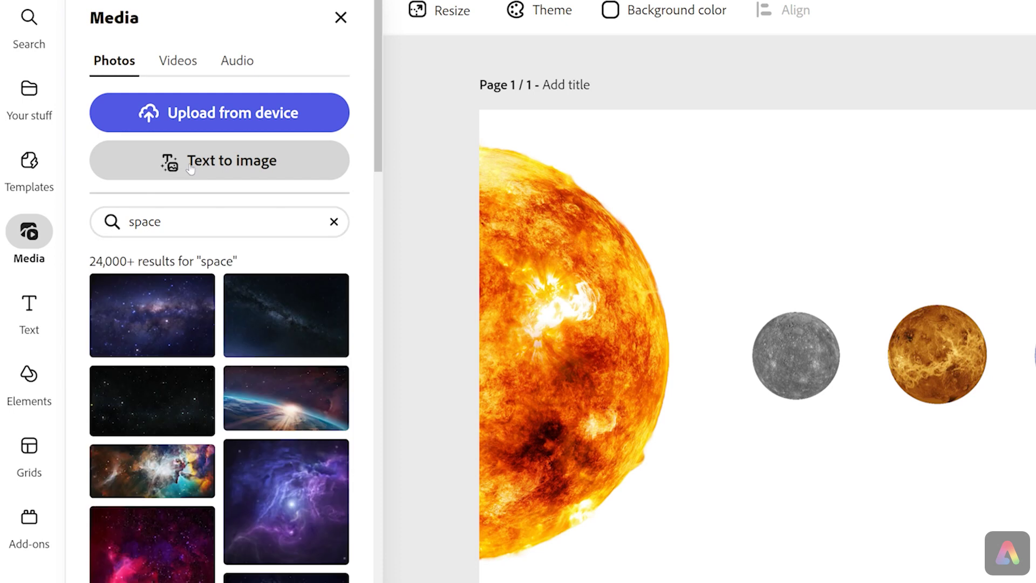
click(153, 406)
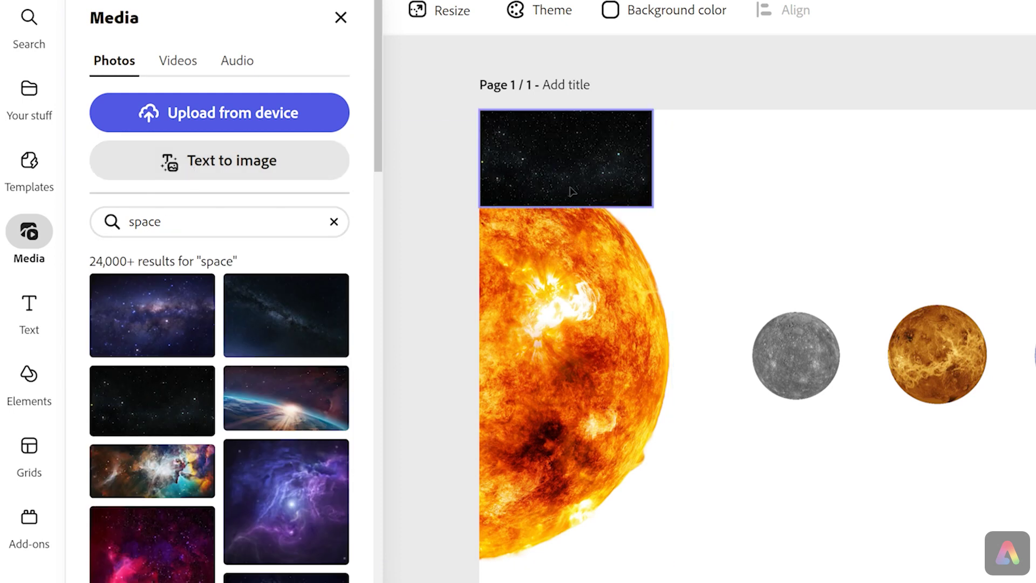
Set the starry photo as the page background behind the sun and planets
click(576, 176)
drag(576, 176, 788, 233)
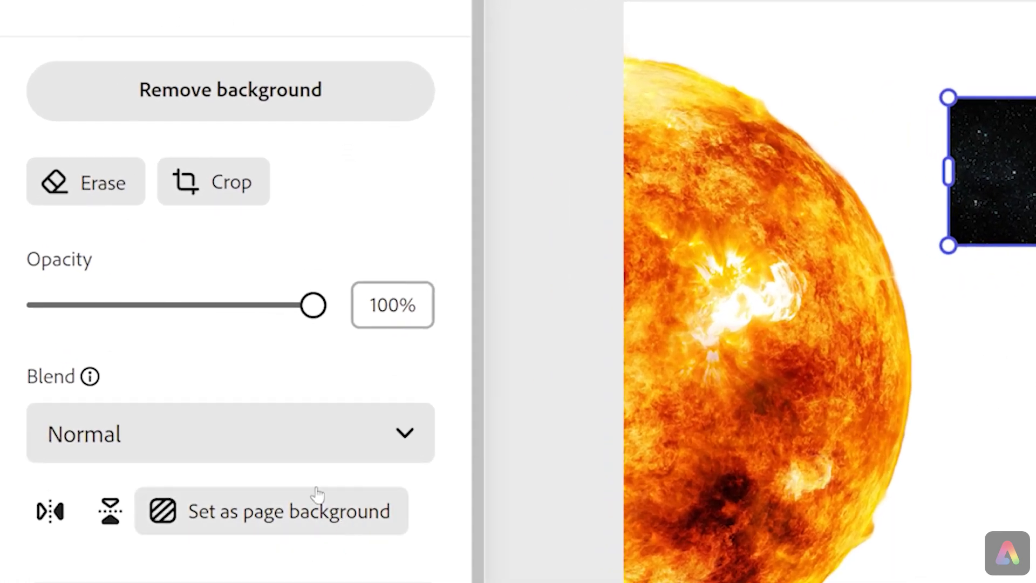
click(346, 517)
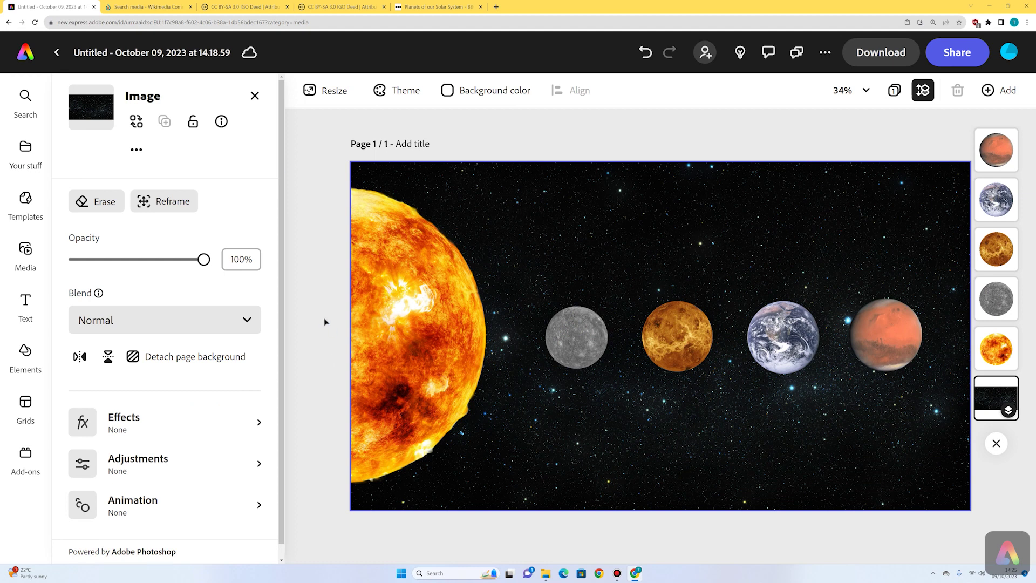
click(325, 322)
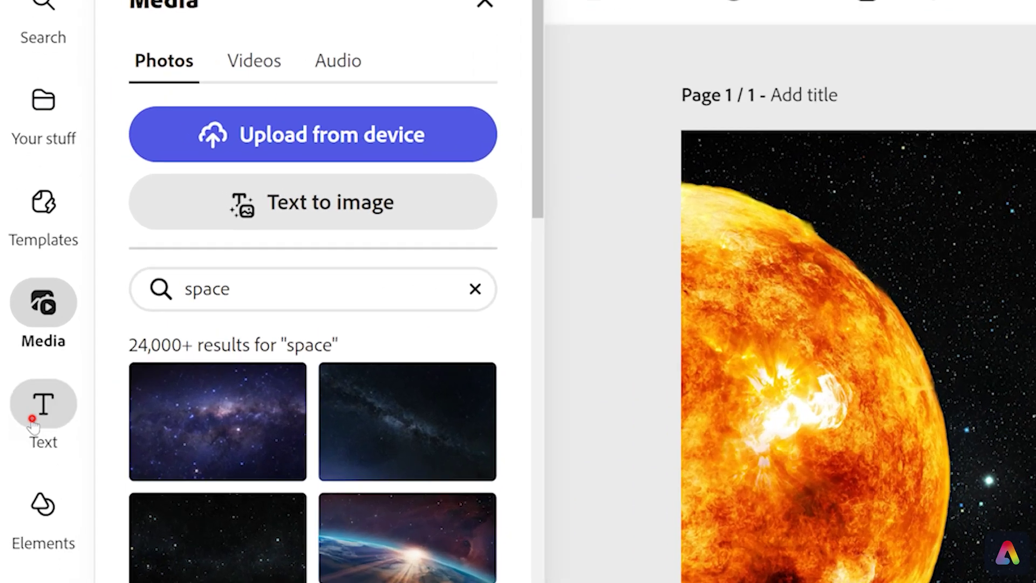
Add a 'Mercury' text box, shrink it, and colour it white
click(20, 306)
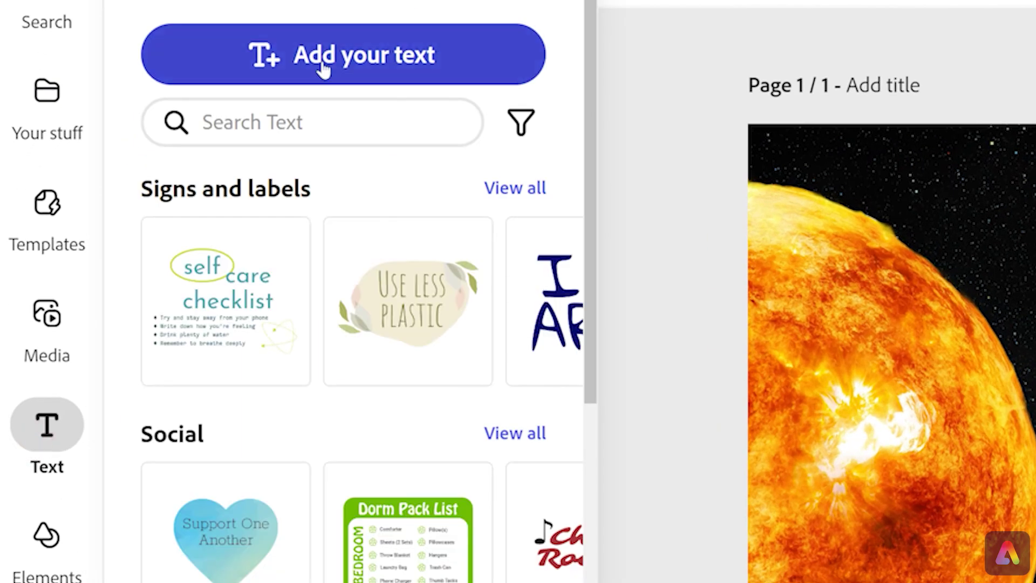
click(393, 57)
text(Me)
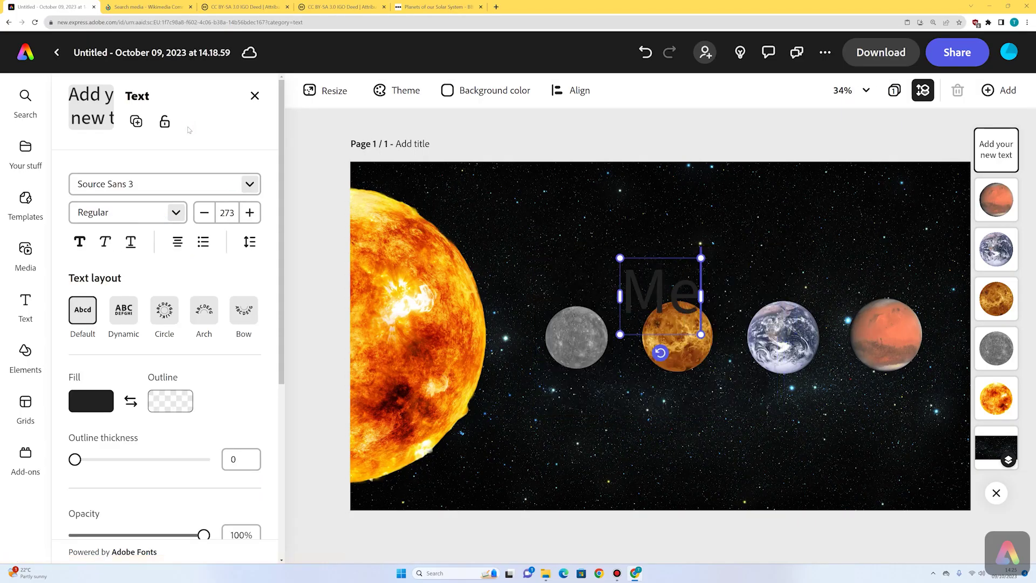
text(rcury)
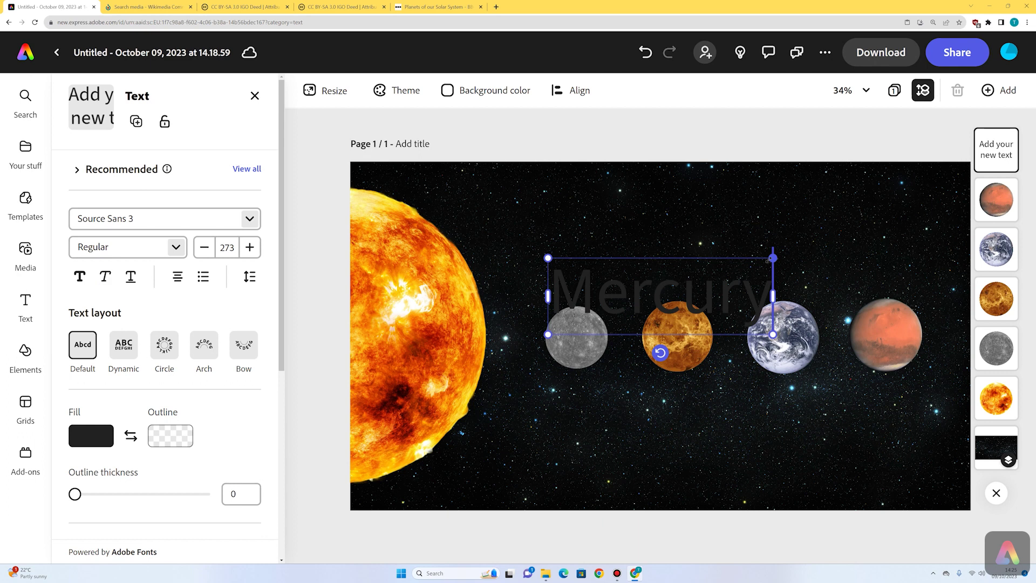
drag(773, 258, 594, 286)
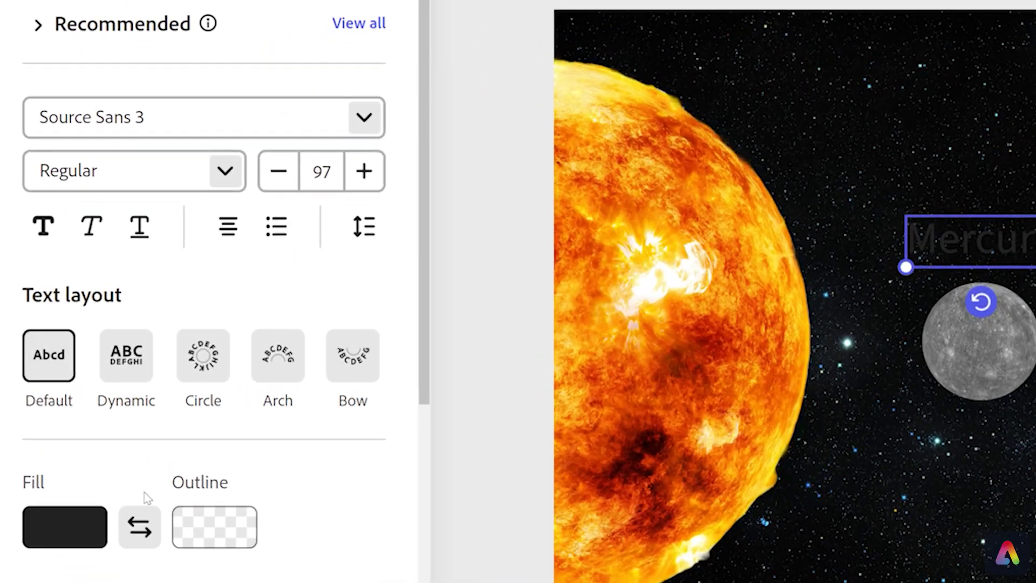
click(65, 526)
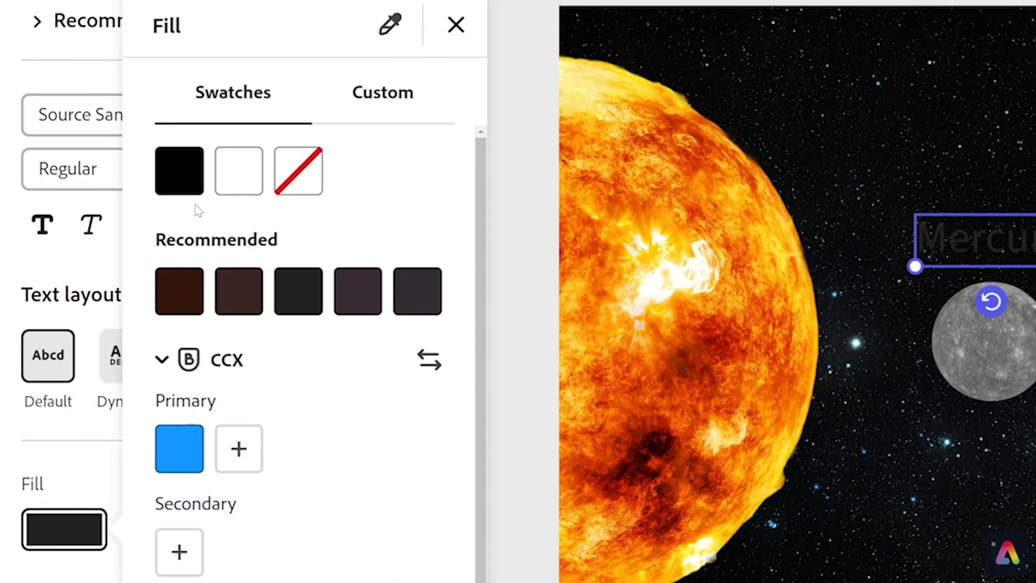
click(235, 182)
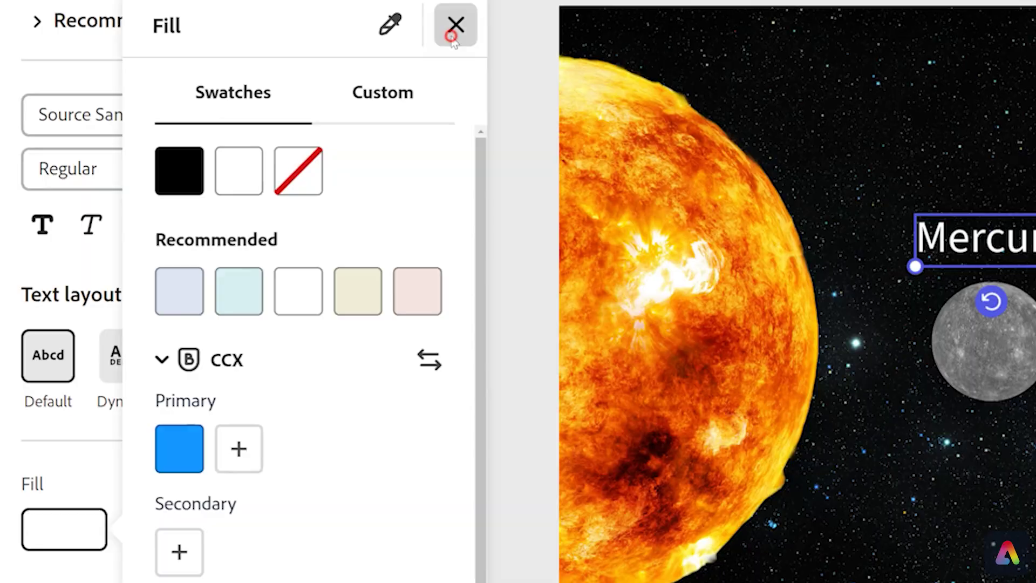
click(456, 25)
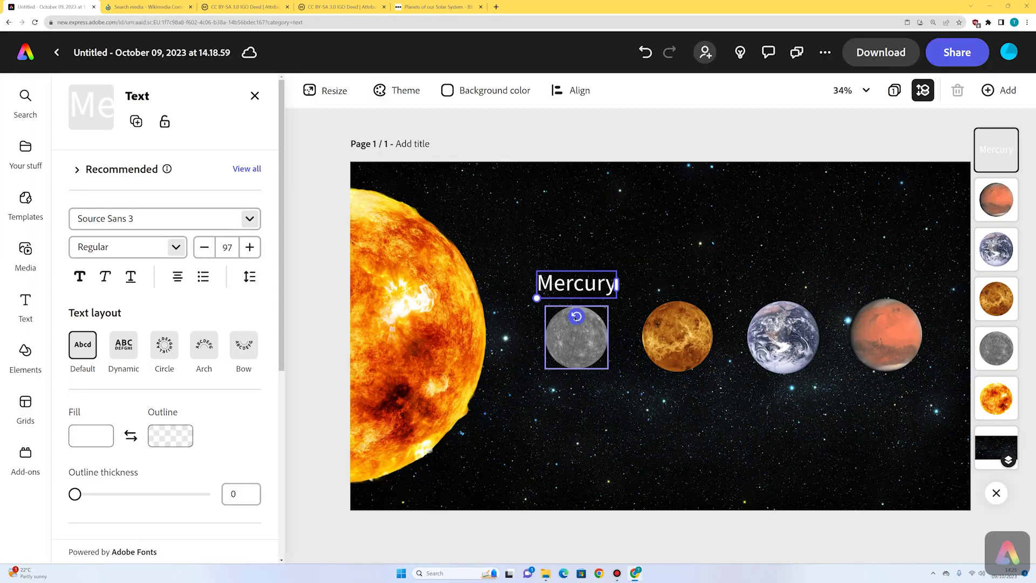
Rotate the Mercury label vertical above the planet and restyle it in Economica Bold Italic
drag(593, 311, 607, 284)
drag(577, 316, 577, 282)
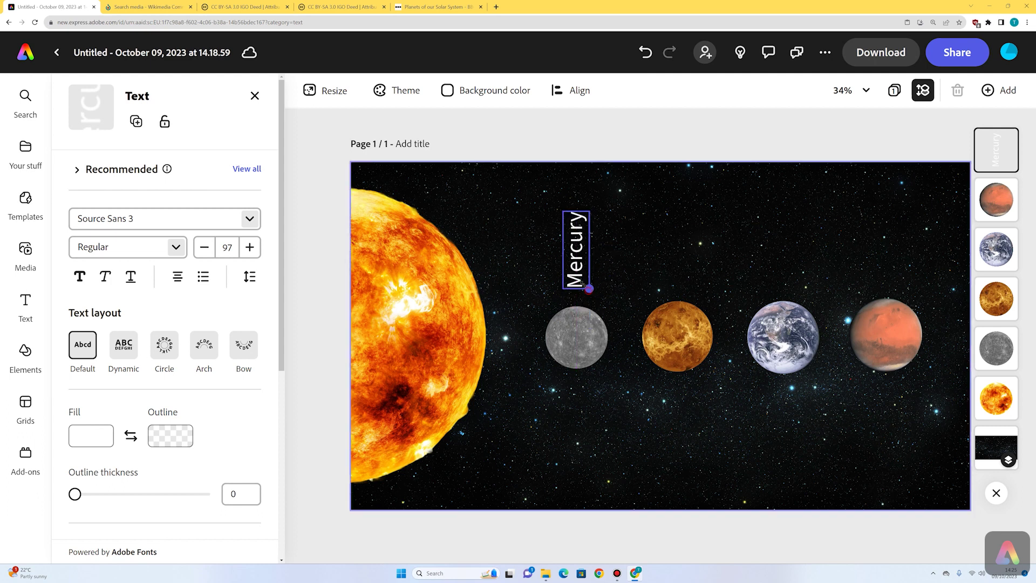
click(636, 257)
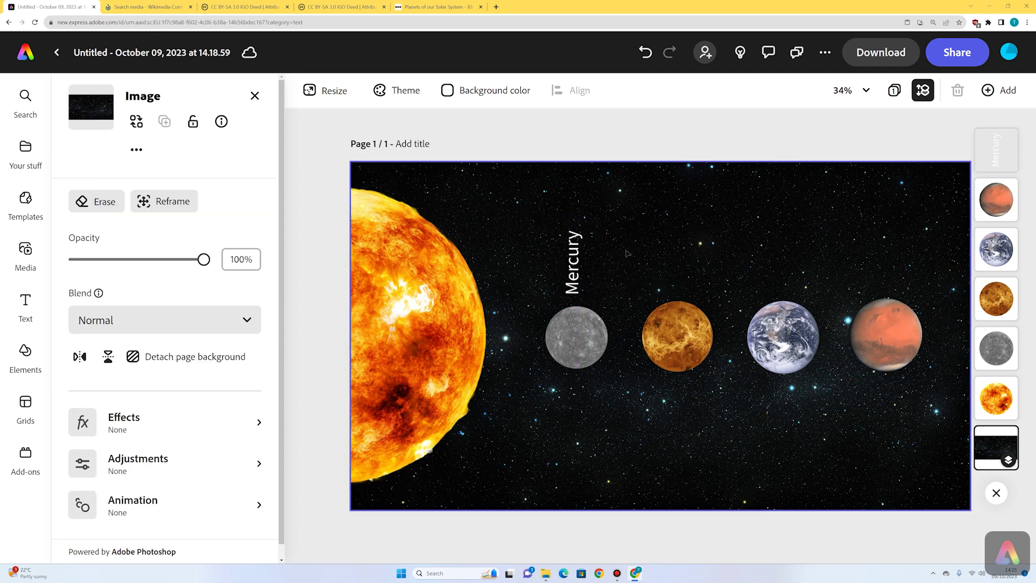
click(573, 260)
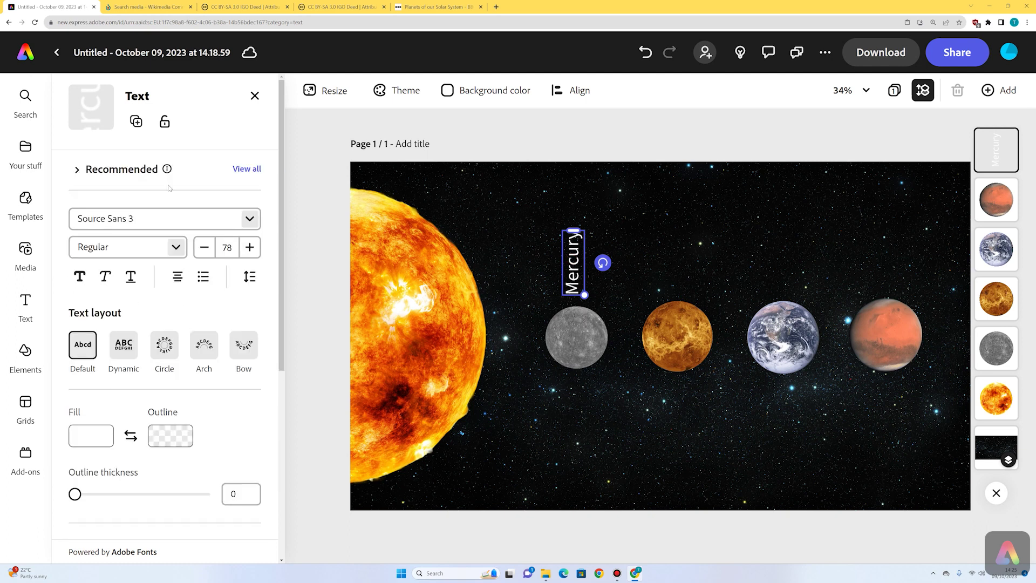
click(77, 170)
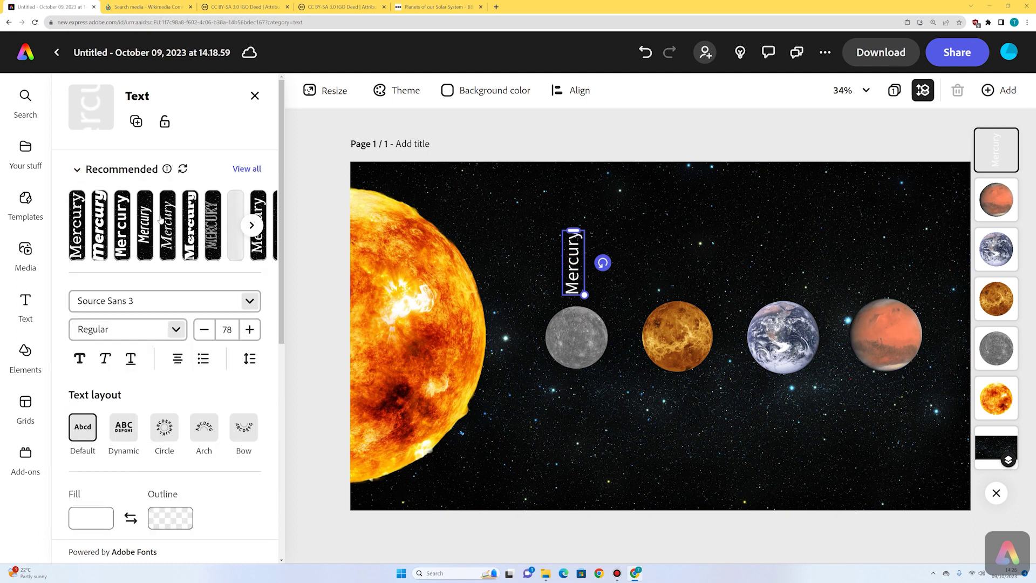
click(145, 231)
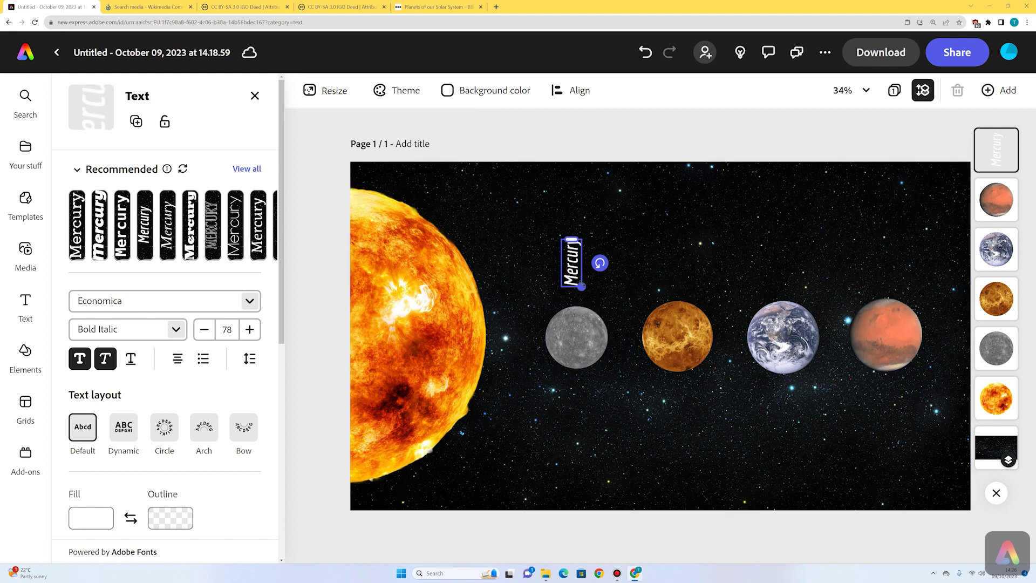
drag(573, 266, 573, 270)
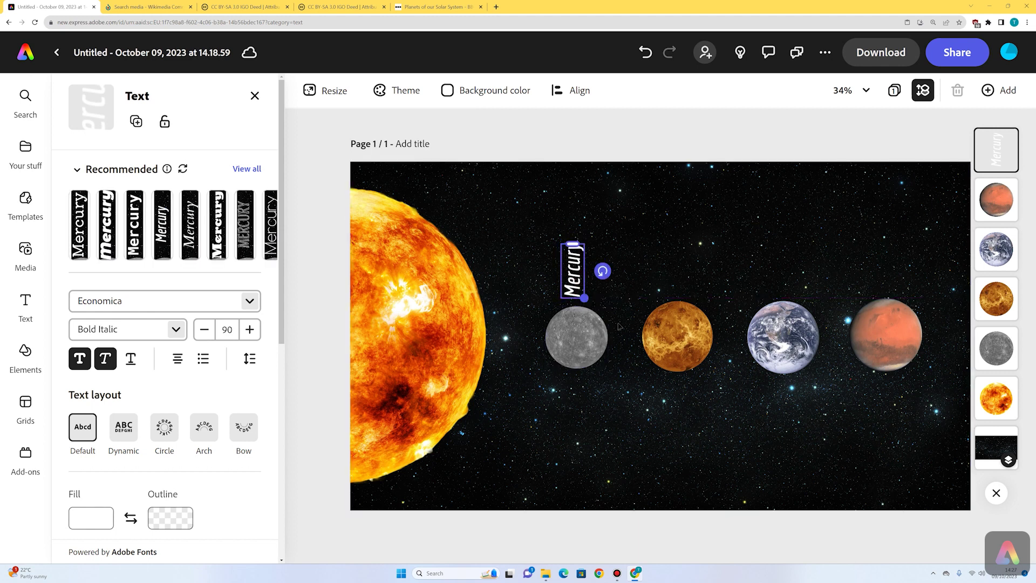
click(617, 139)
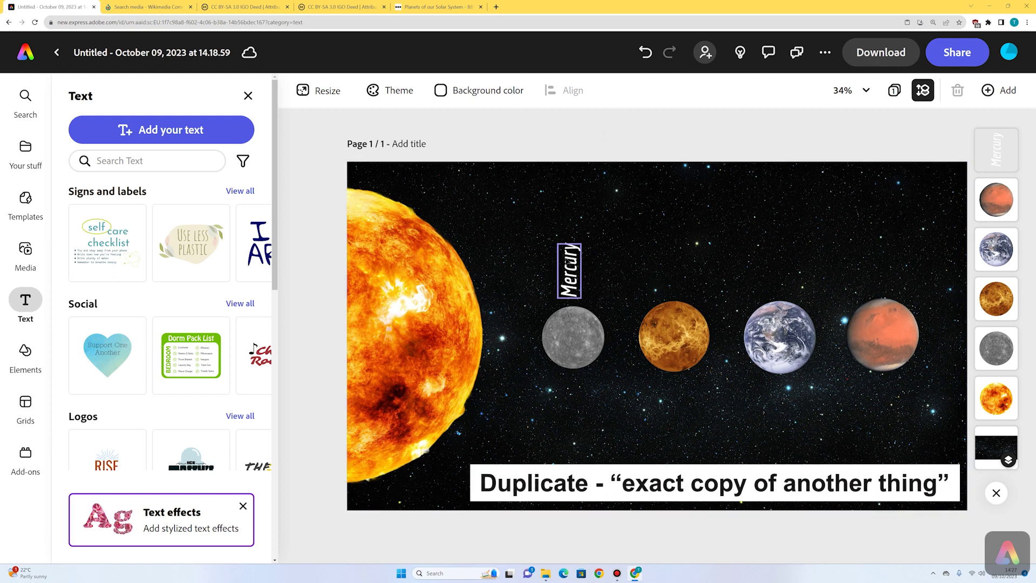
Duplicate the Mercury label for the other planets and add a text box for the title
click(562, 265)
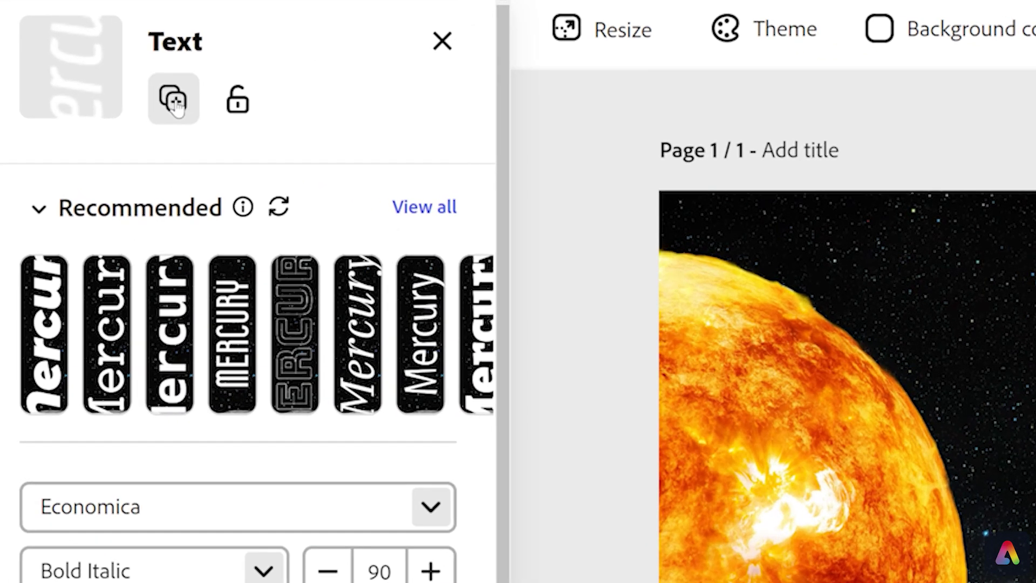
click(173, 99)
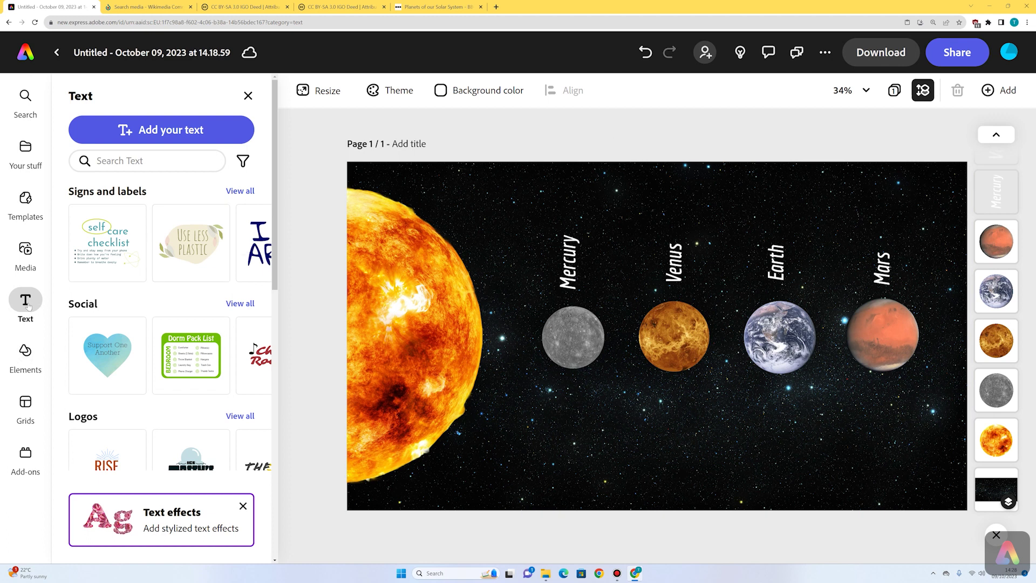
click(143, 134)
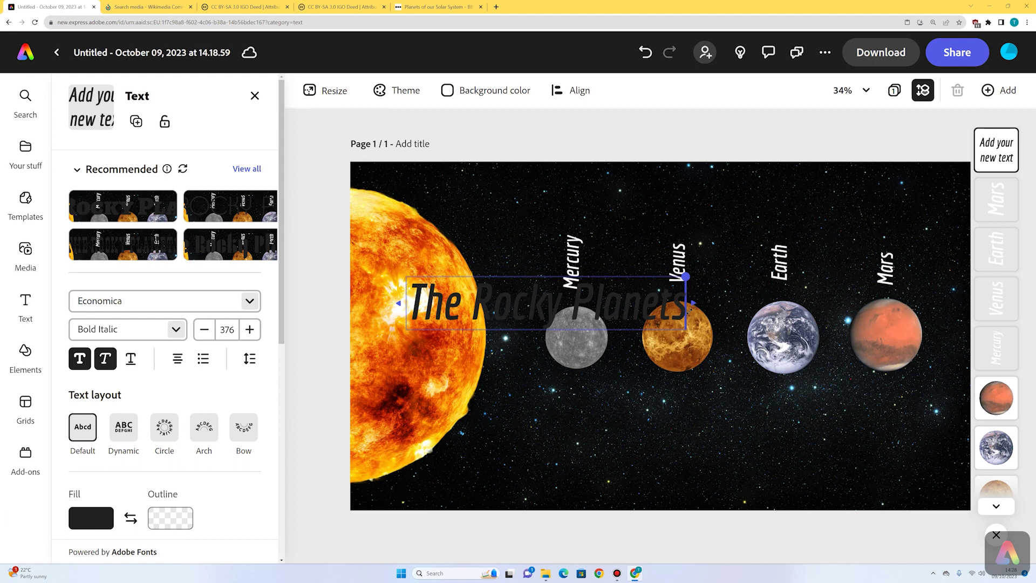
Move 'The Rocky Planets' title to the banner's lower right and make it white
drag(621, 313, 878, 463)
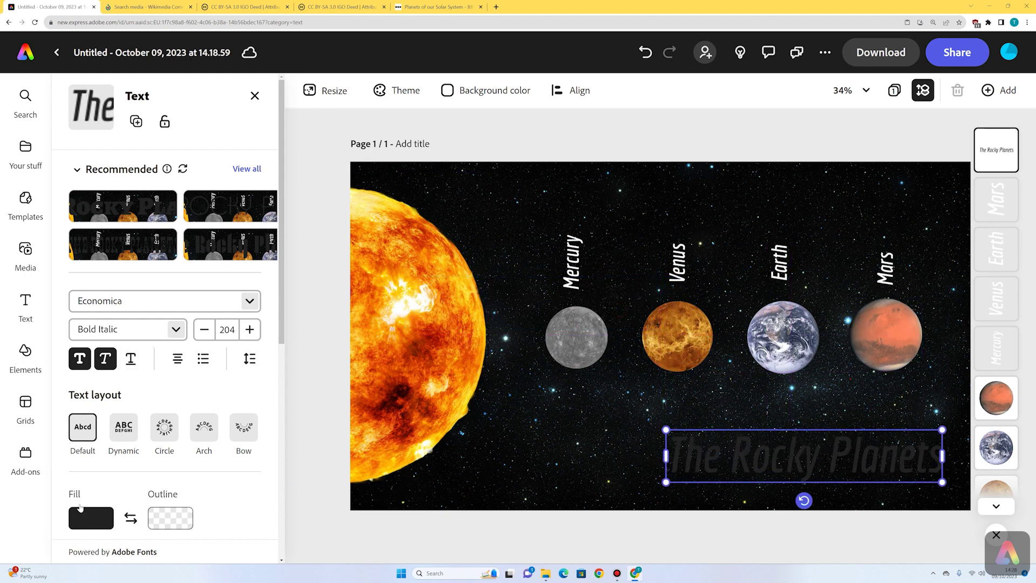
click(94, 517)
click(183, 248)
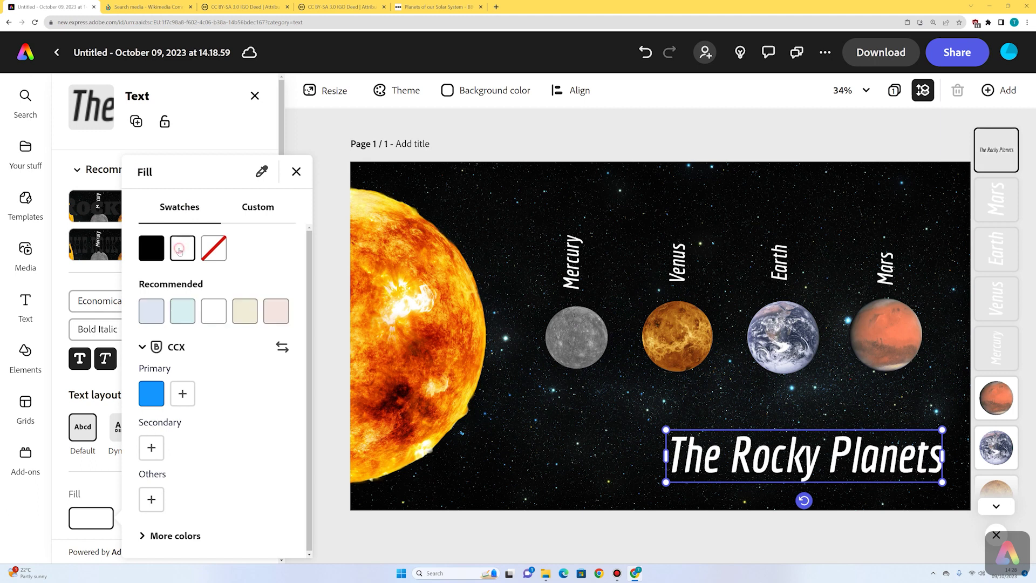
click(296, 172)
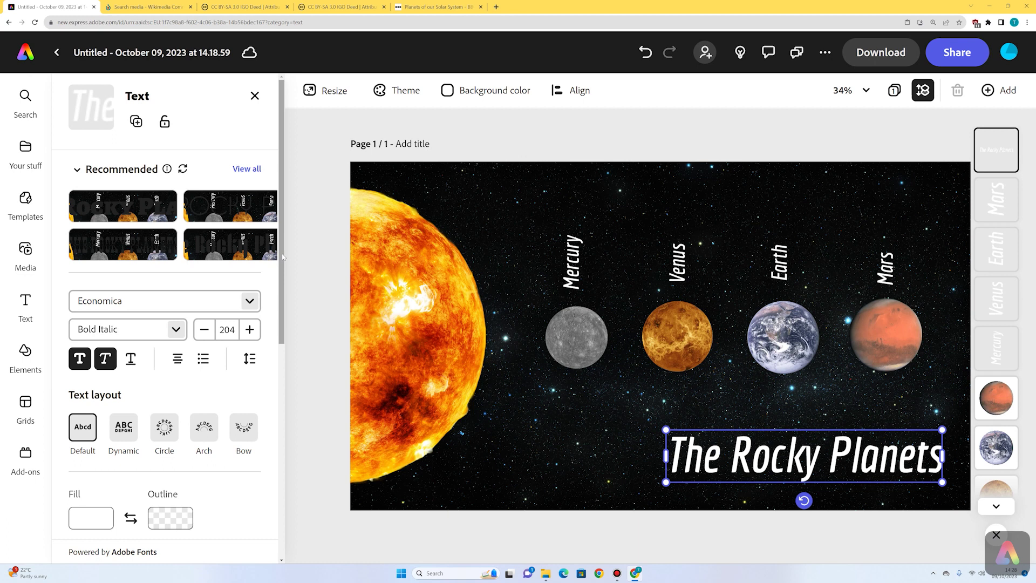
scroll(283, 254, down, 7)
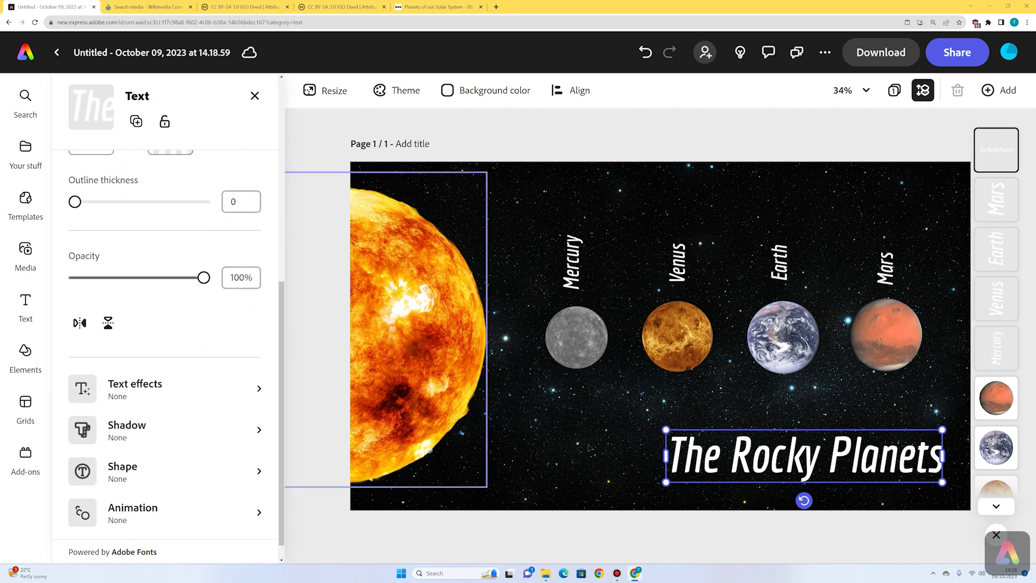
Give 'The Rocky Planets' title a Classic drop shadow in custom golden #C4984D
scroll(192, 390, down, 1)
click(156, 412)
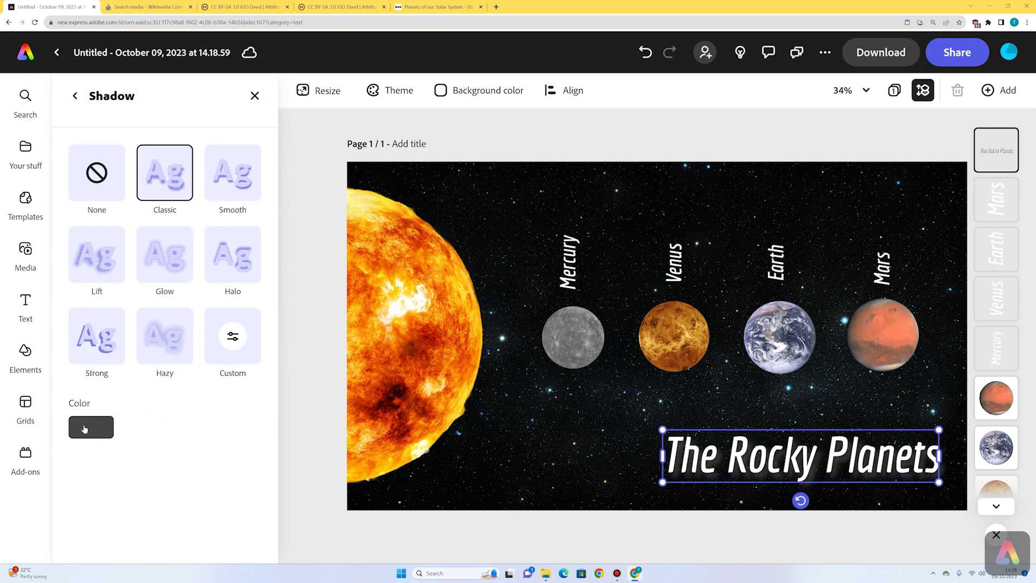
click(89, 433)
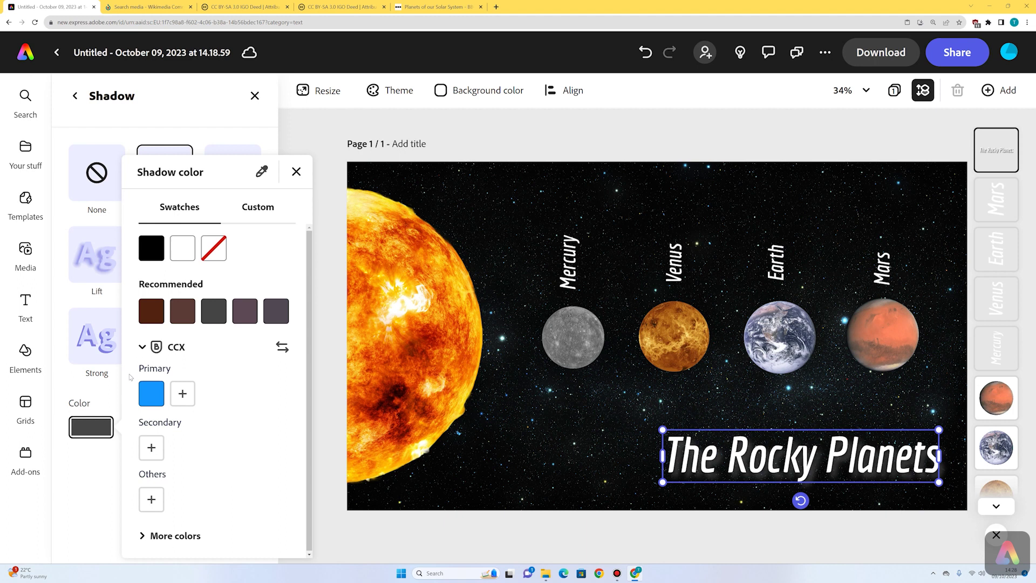
click(257, 209)
click(152, 244)
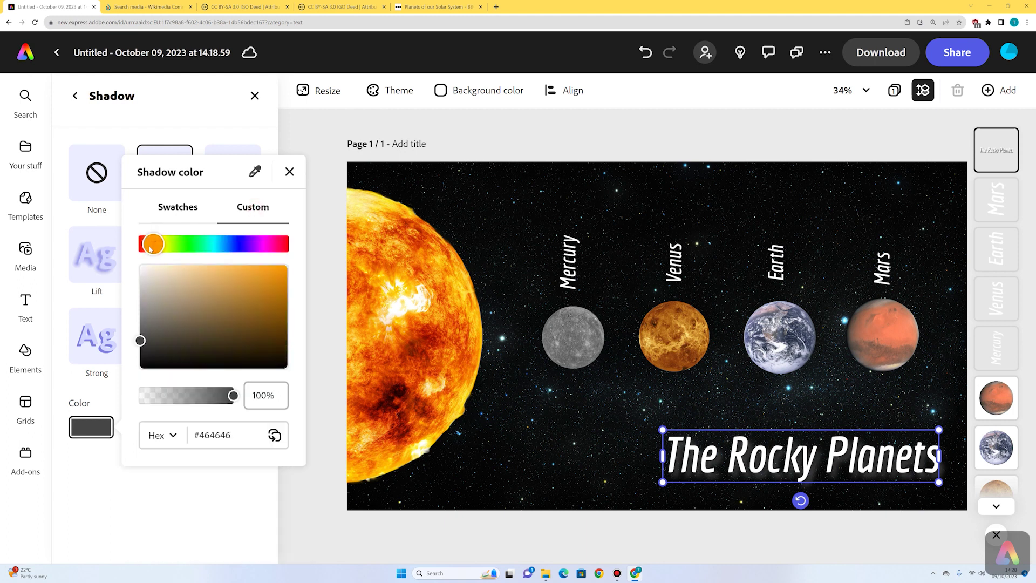
mouse_move(232, 278)
mouse_down()
mouse_move(240, 291)
mouse_move(232, 290)
mouse_up()
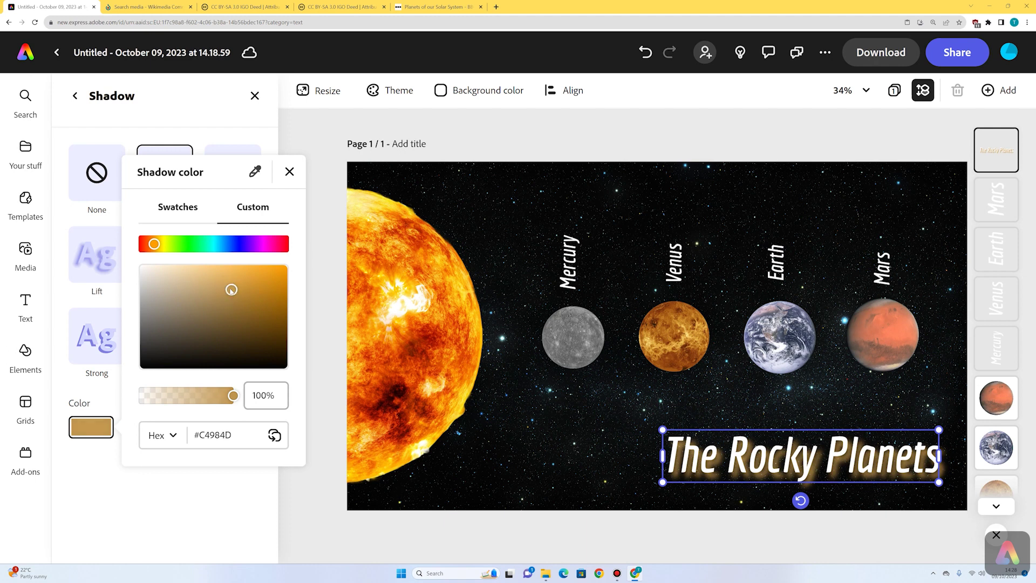
click(287, 178)
click(533, 524)
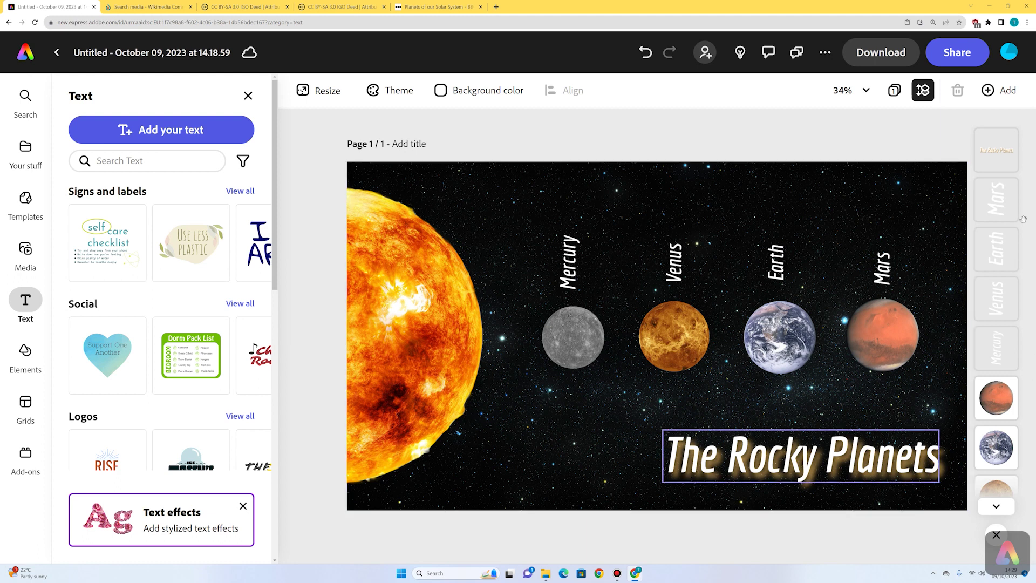
Add a blank second page of the same size and search stock photos for 'space'
click(997, 93)
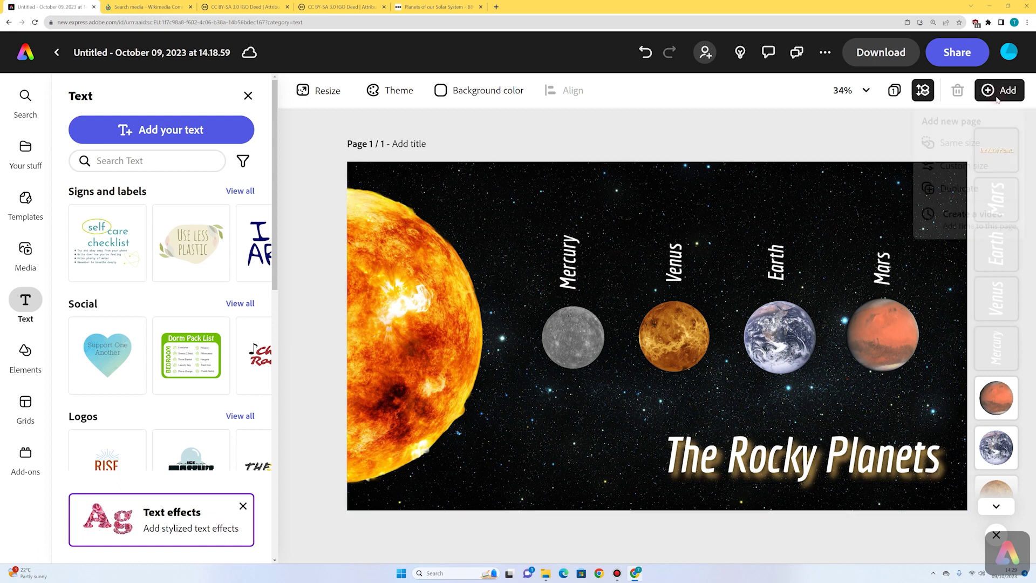
click(965, 145)
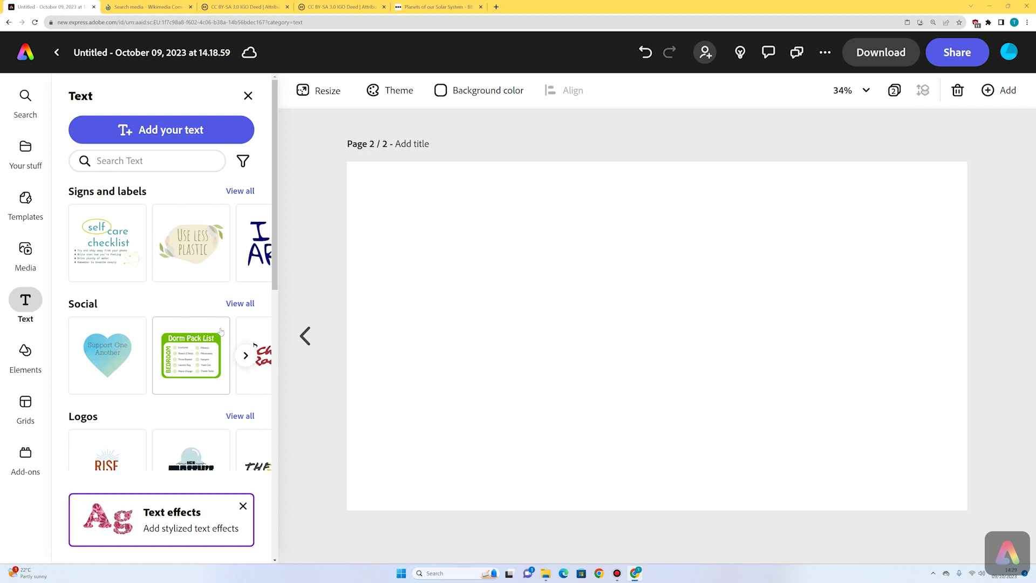
click(24, 253)
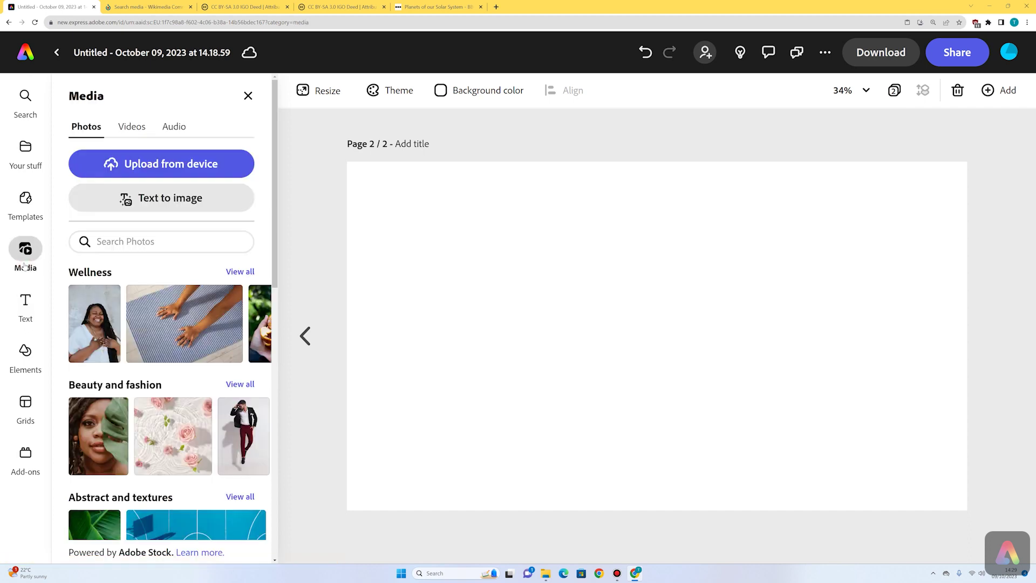
click(142, 241)
text(space)
key(Return)
Set the dark starfield photo as page 2's background and go to page 2
click(94, 382)
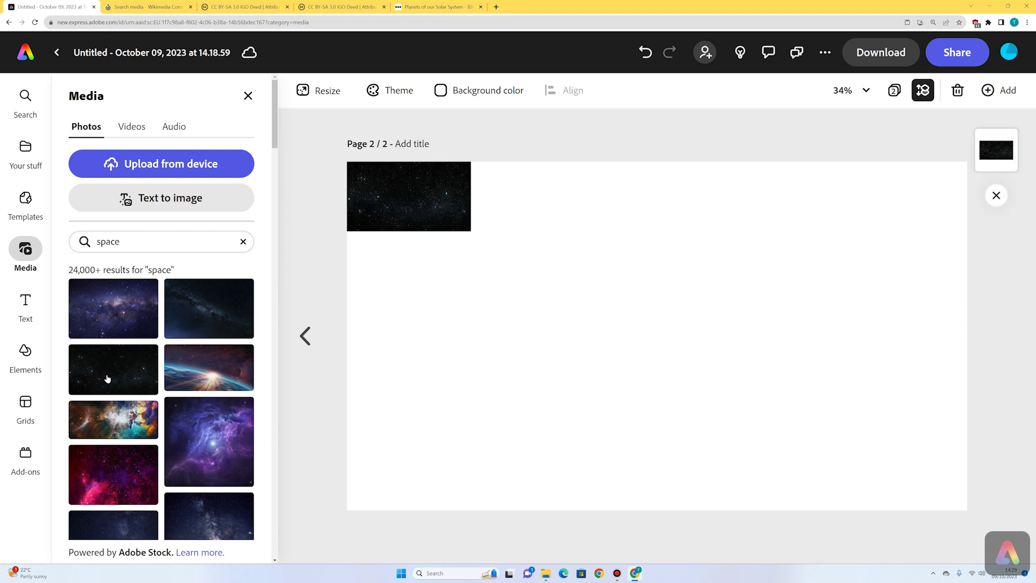
click(470, 211)
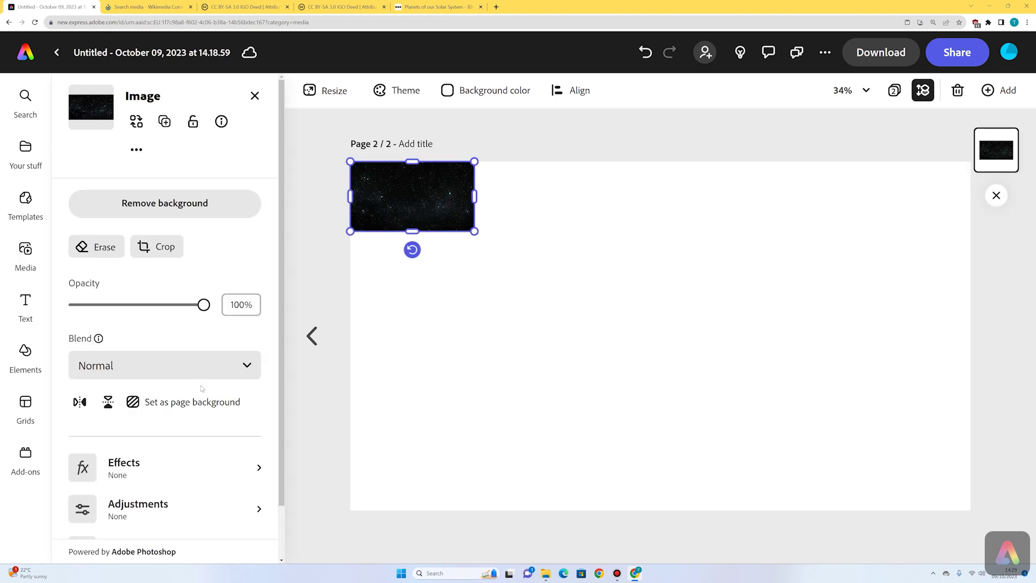
click(209, 401)
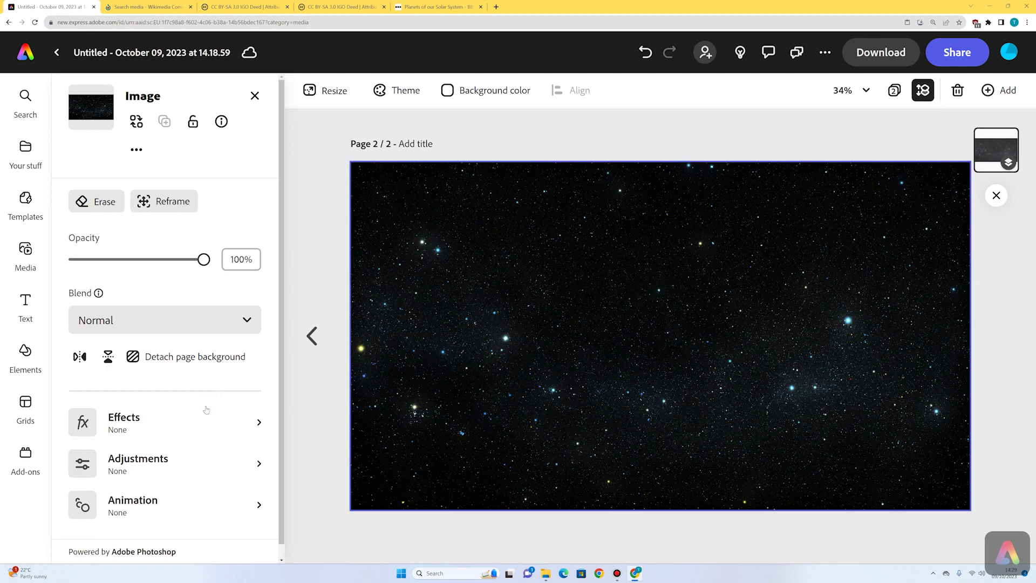
click(325, 277)
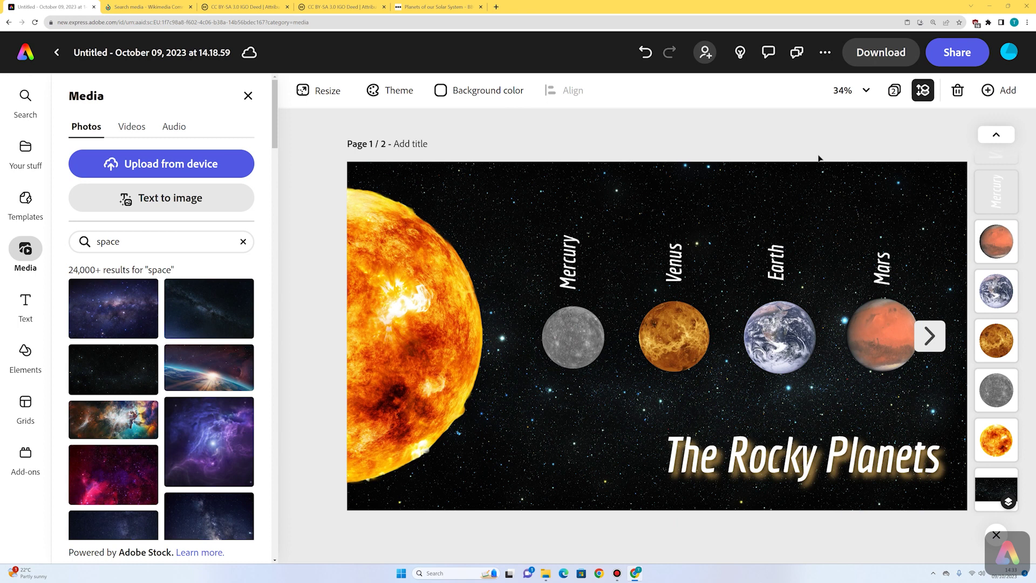
click(928, 335)
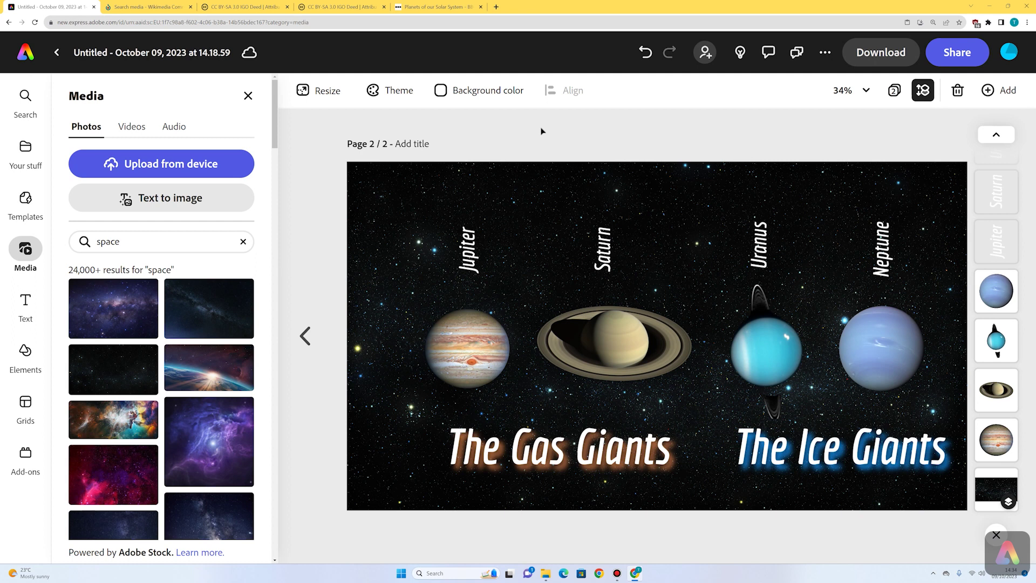
Return from page 2 to page 1 of the banner
click(305, 336)
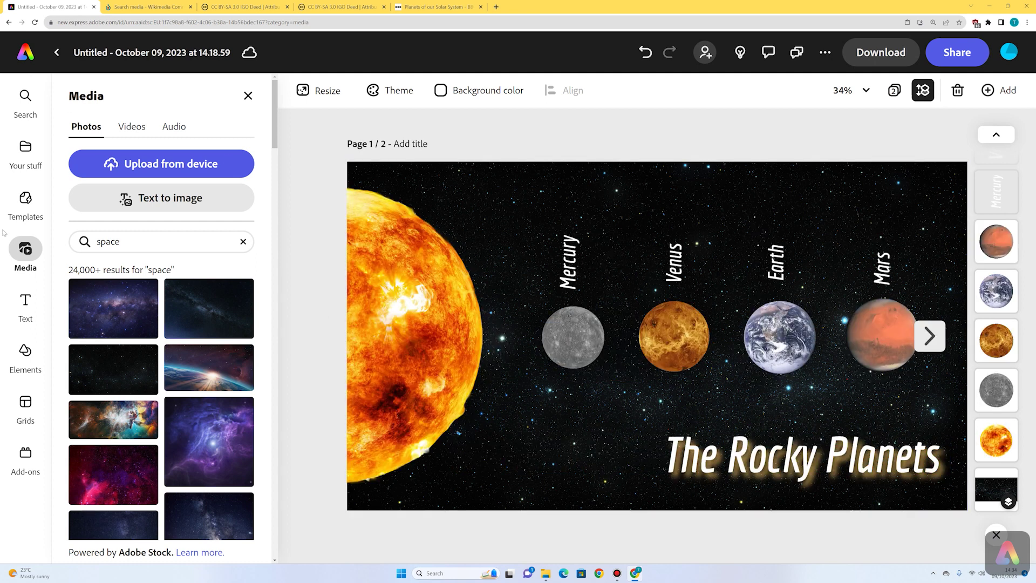
Add the caption 'The rocky planets are made up of rocks and metals.' in white
click(25, 309)
click(192, 130)
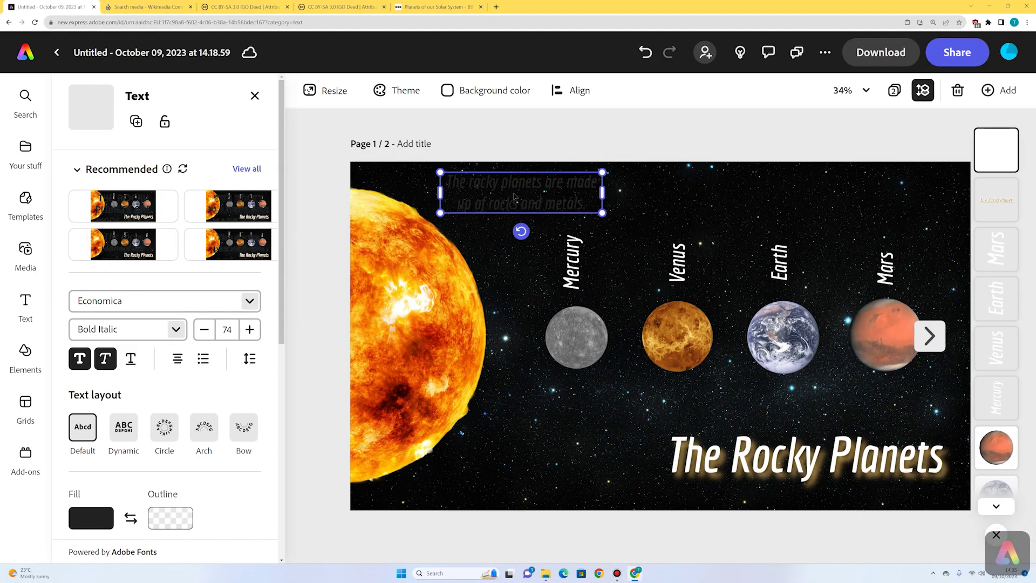
click(90, 520)
click(182, 248)
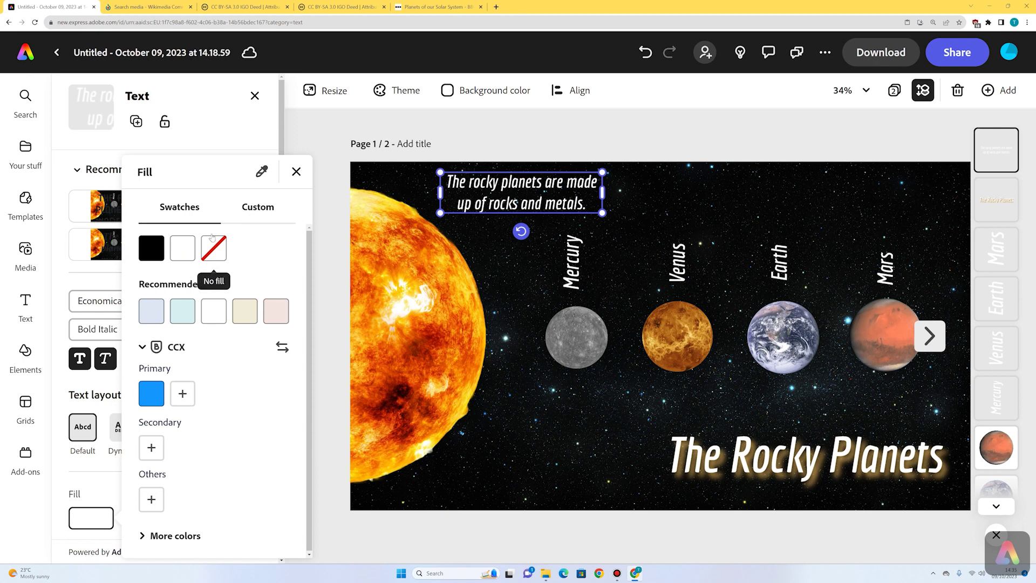
click(296, 172)
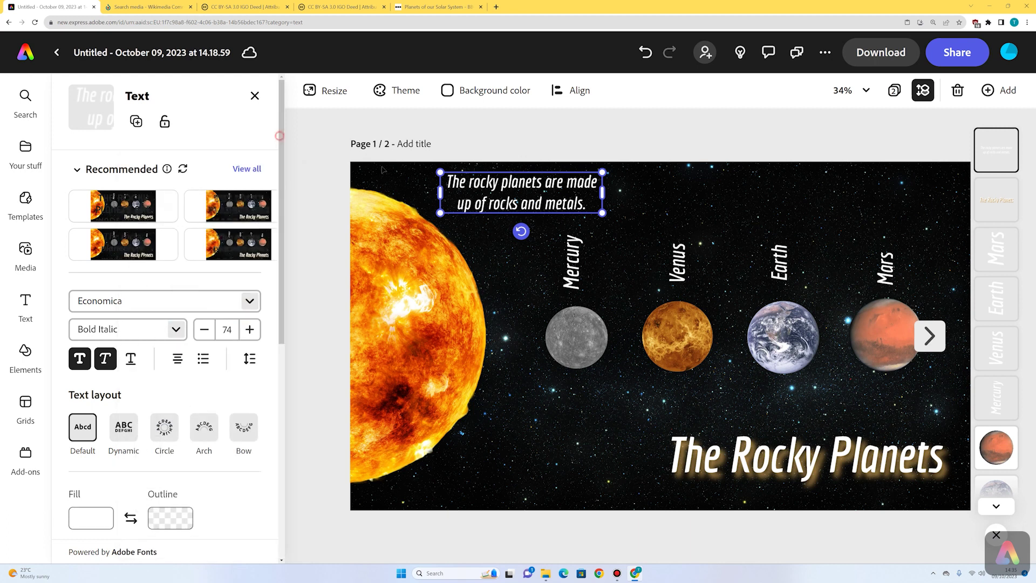
Back the caption with the plain yellow highlight after trying ribbon, speech-bubble and laurel shapes
scroll(209, 404, down, 7)
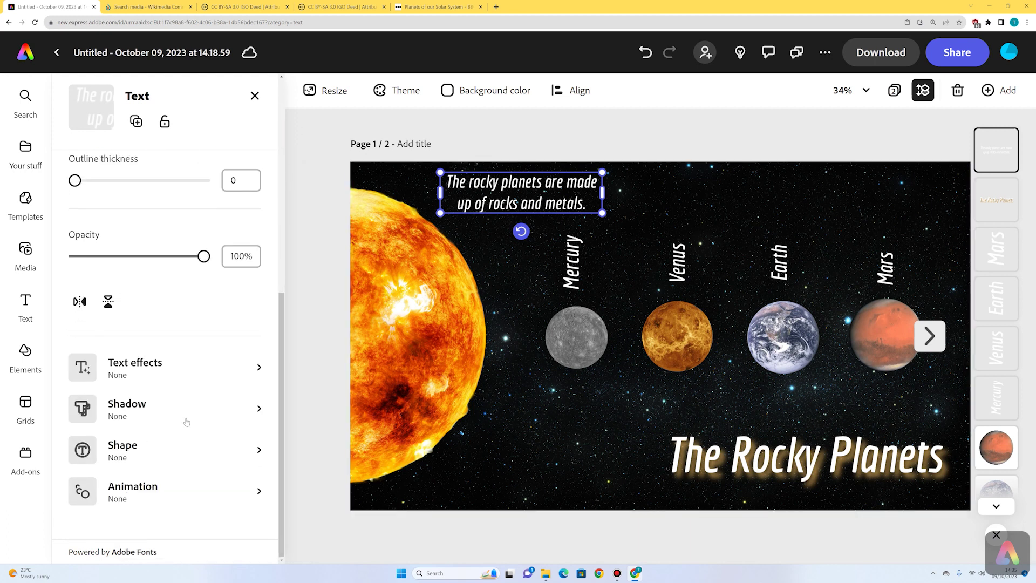
click(123, 455)
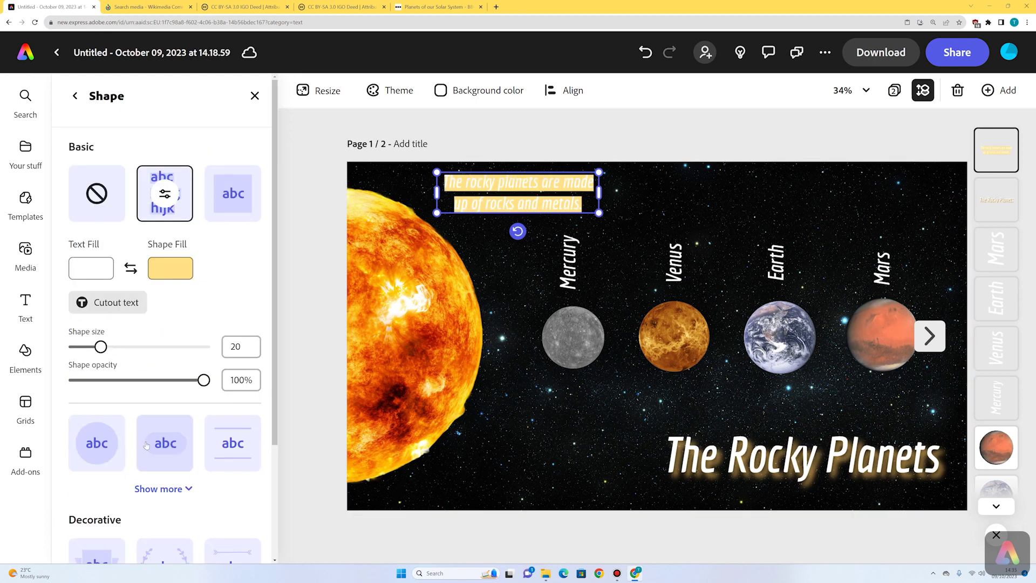
scroll(144, 446, down, 3)
click(113, 436)
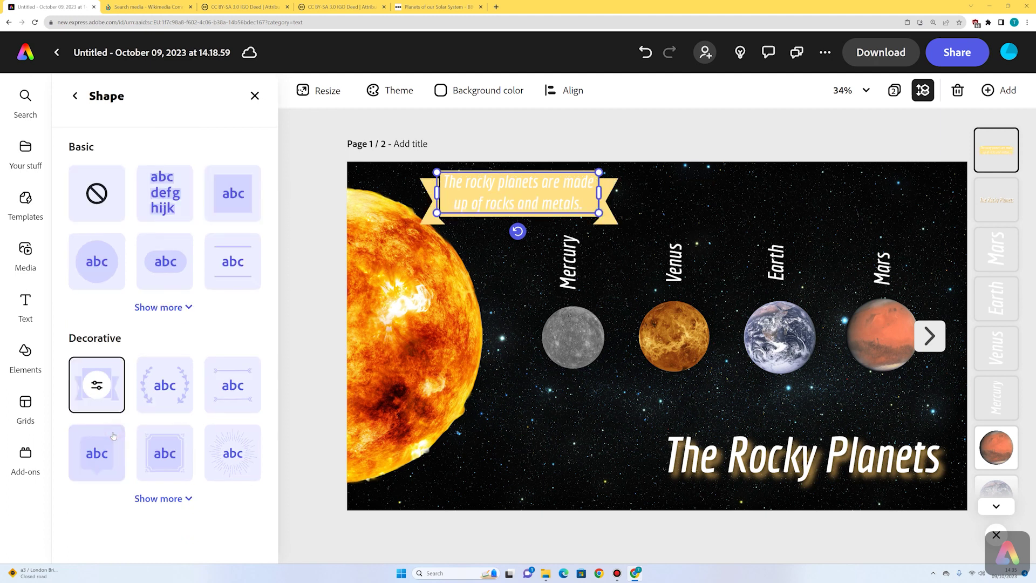
click(100, 462)
click(144, 402)
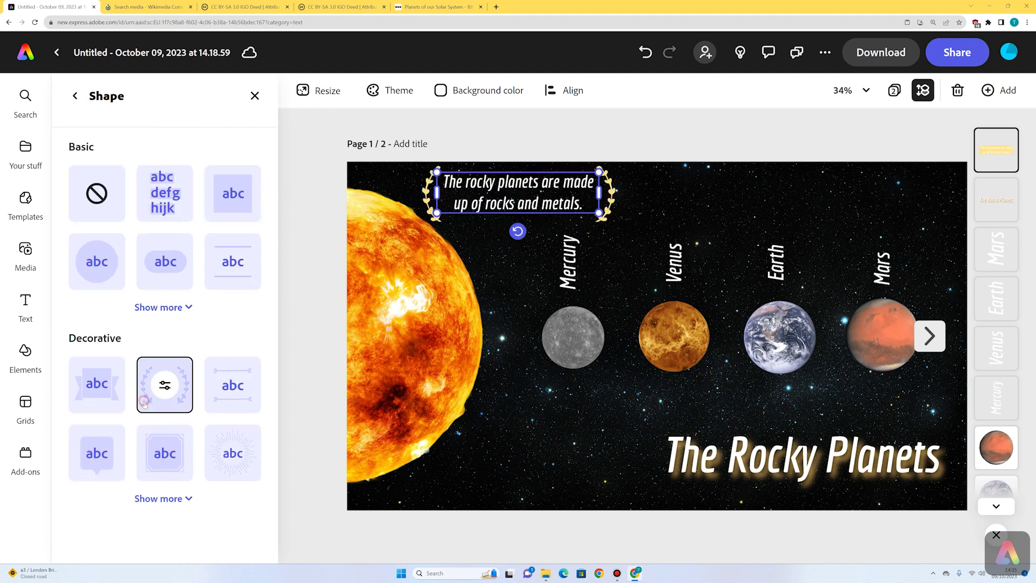
click(162, 197)
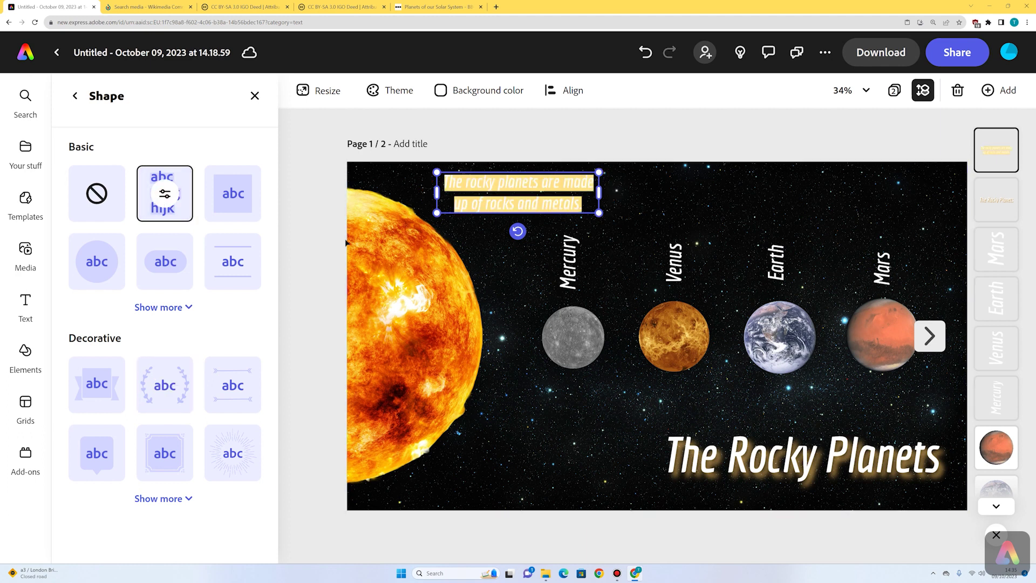
click(76, 96)
scroll(228, 419, down, 8)
click(132, 460)
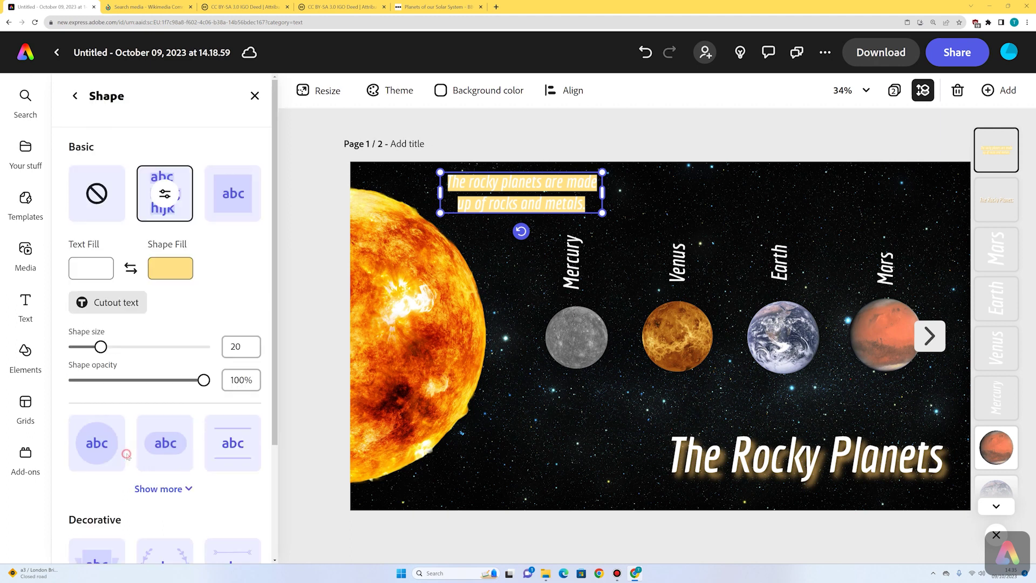
Recolour the caption highlight to Mars-orange #FF8860 by sampling Mars with the eyedropper
click(173, 269)
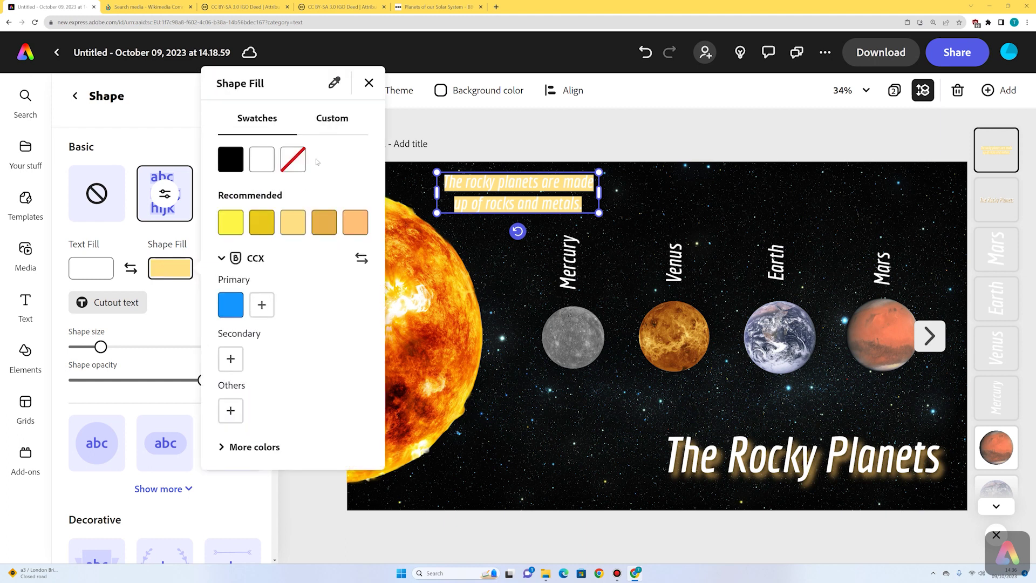
click(331, 118)
click(236, 157)
drag(290, 176, 352, 196)
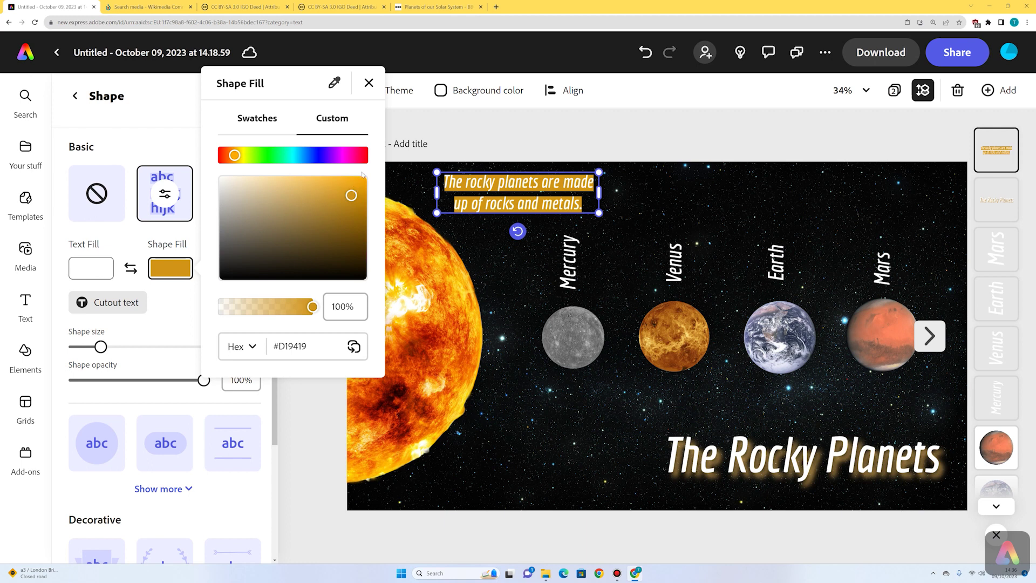
click(336, 85)
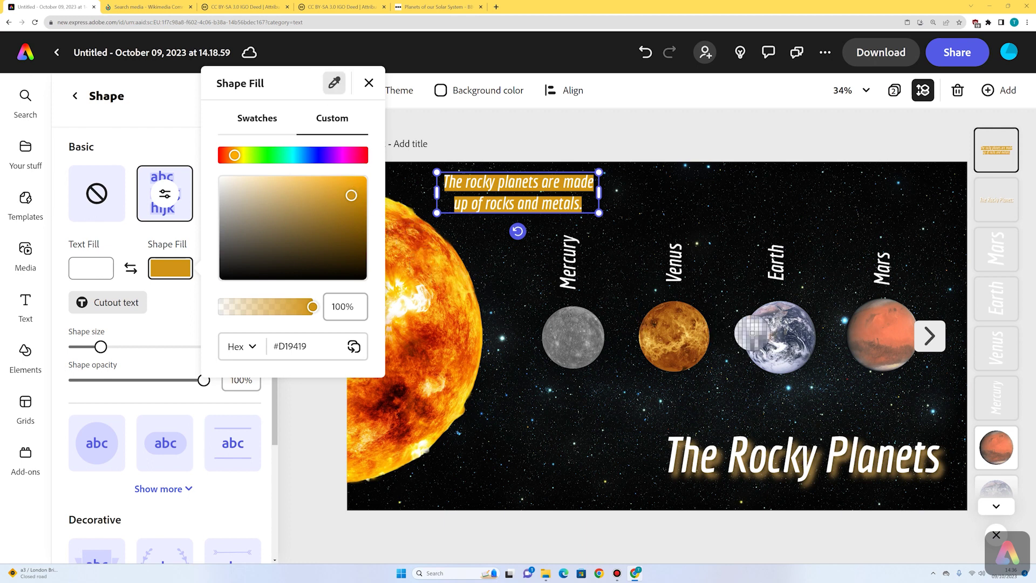
click(891, 334)
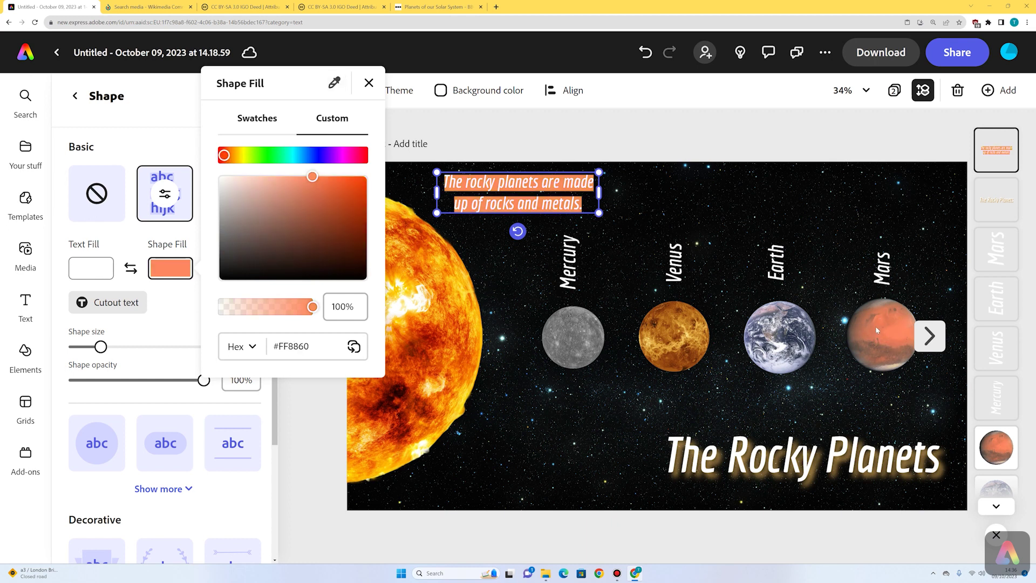
click(369, 83)
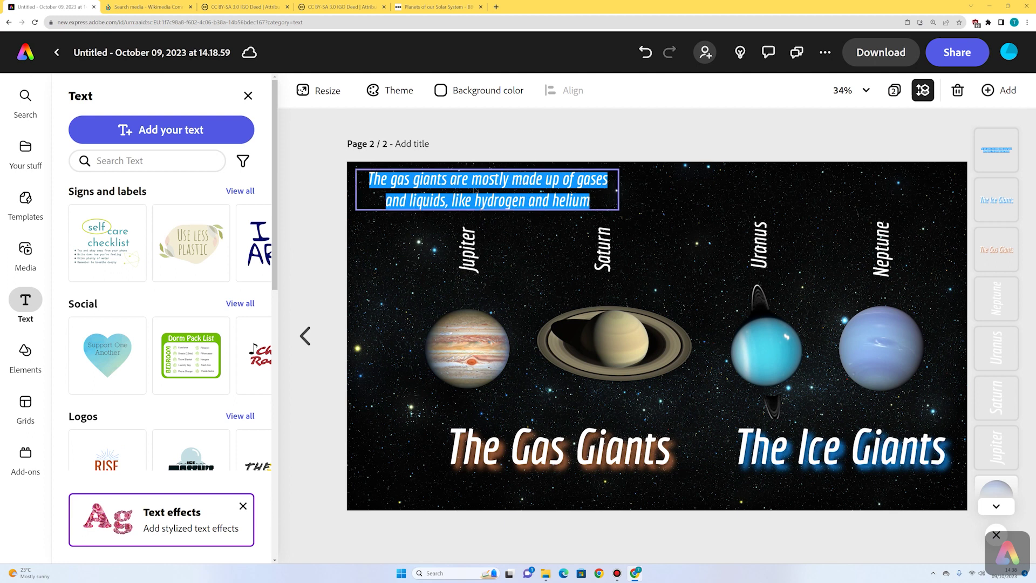
click(478, 189)
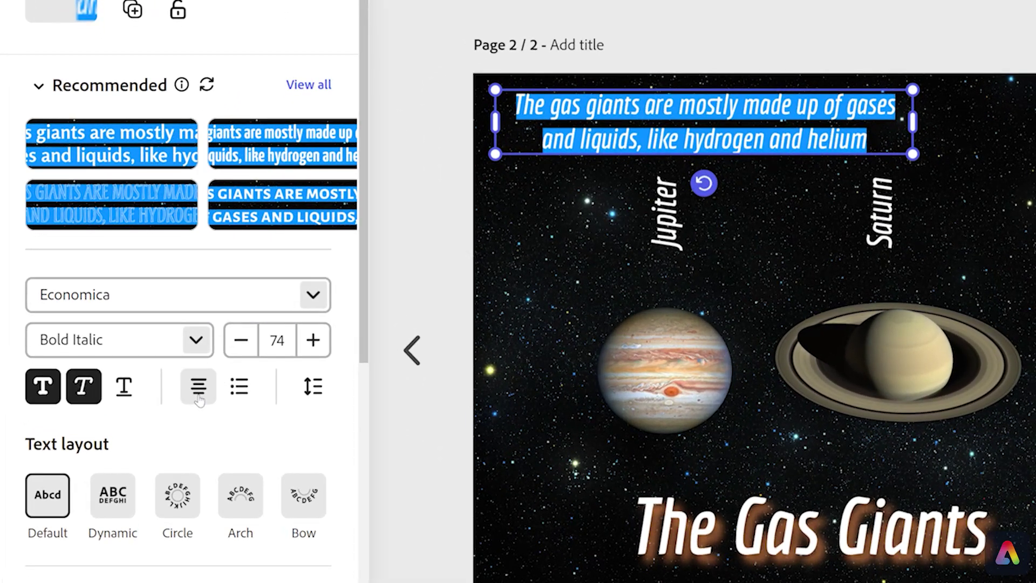
Left-align both the gas giants description and the rocky planets caption
click(199, 398)
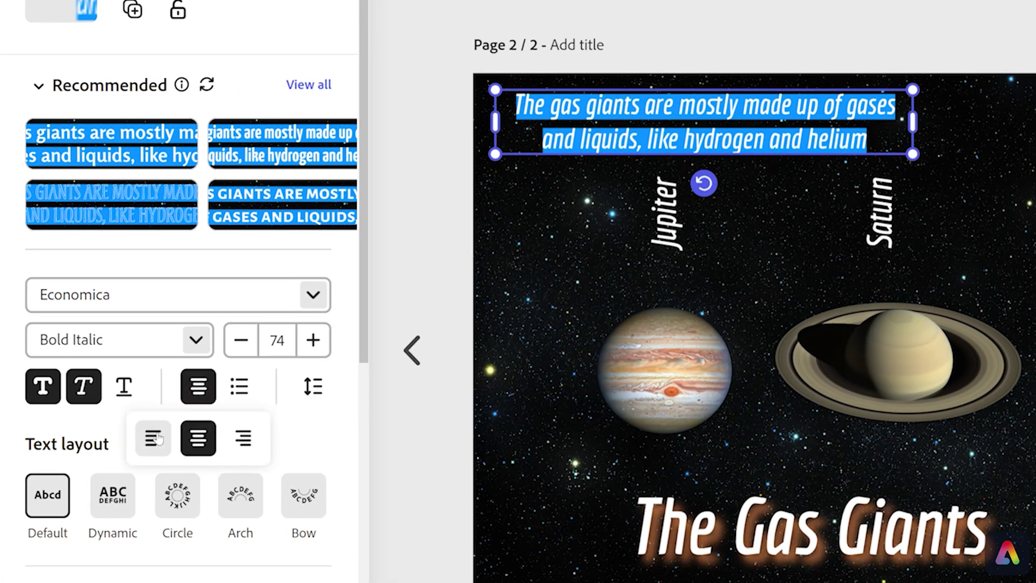
click(154, 439)
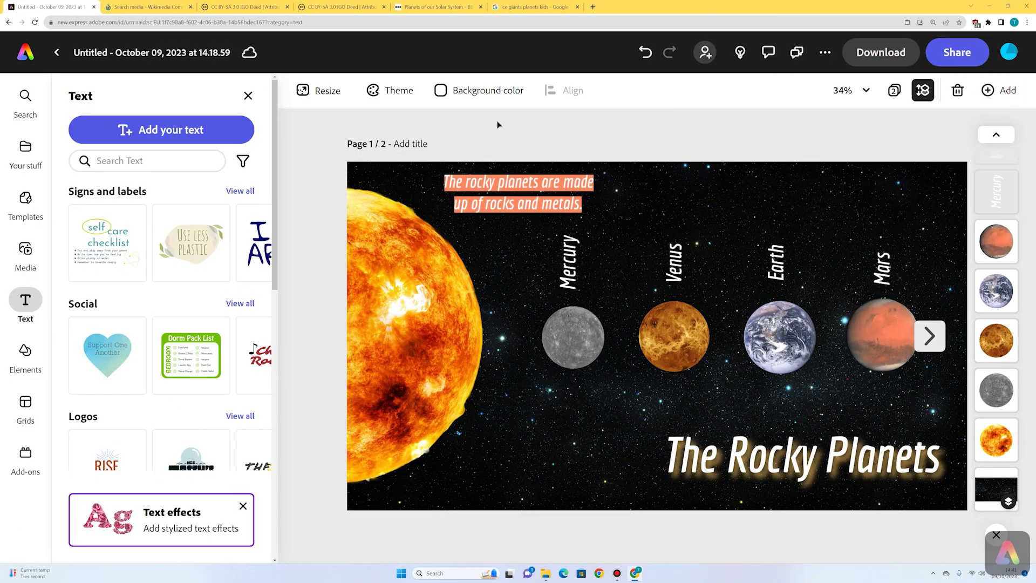
click(482, 189)
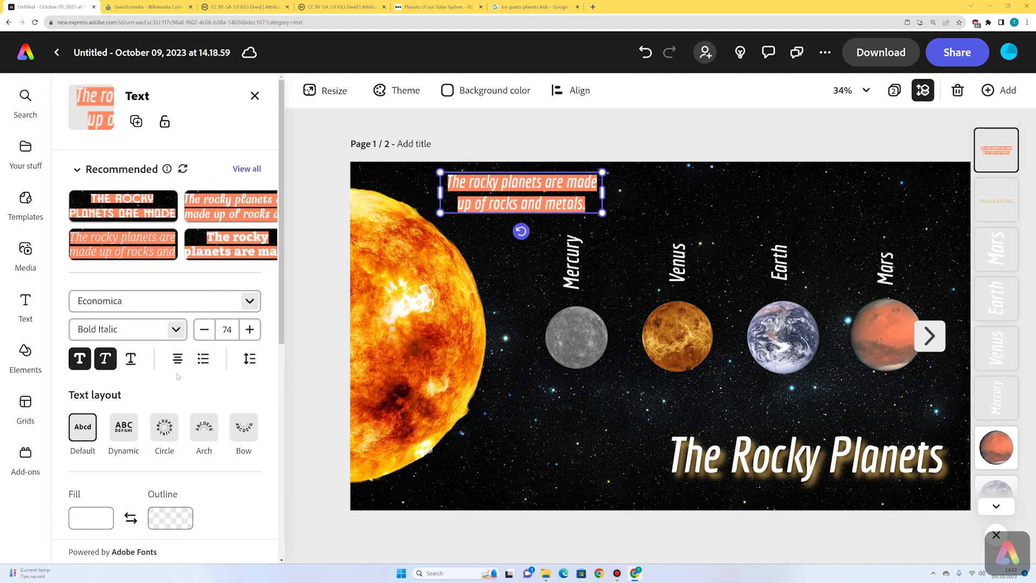
click(178, 359)
click(153, 390)
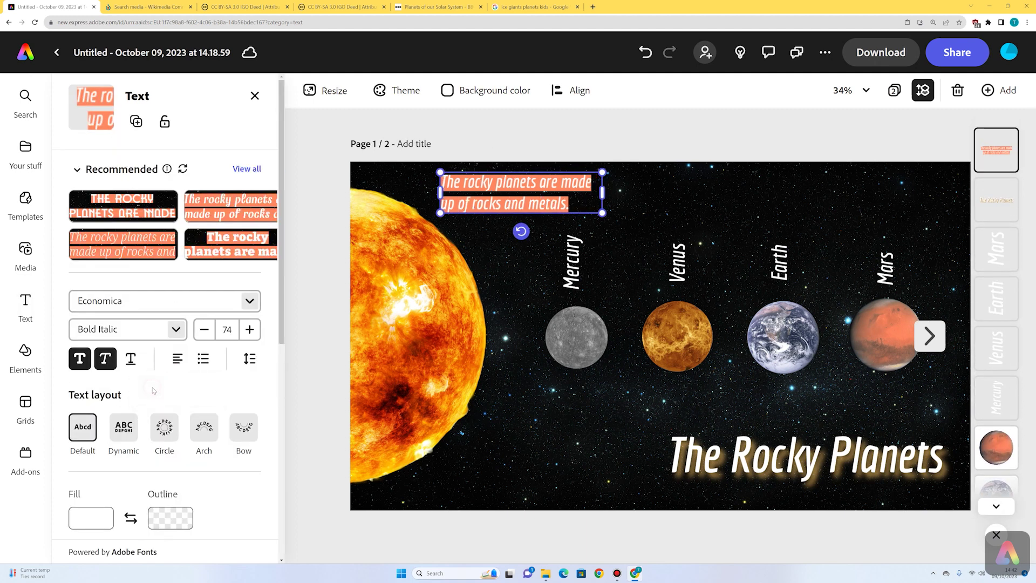
click(791, 157)
click(929, 336)
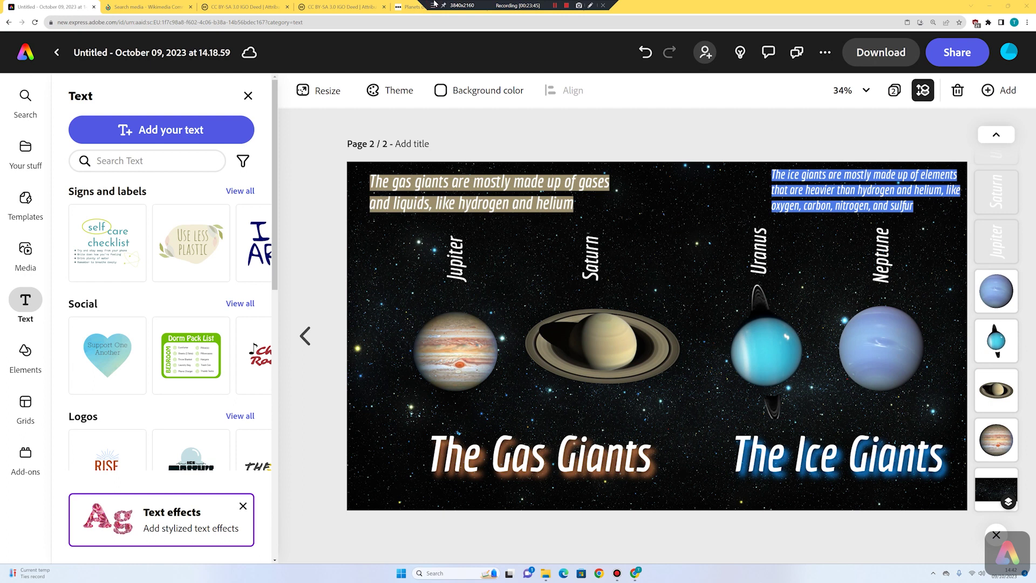
Read the Mercury and Venus sections of the BBC Bitesize planets article
click(435, 7)
scroll(766, 386, down, 20)
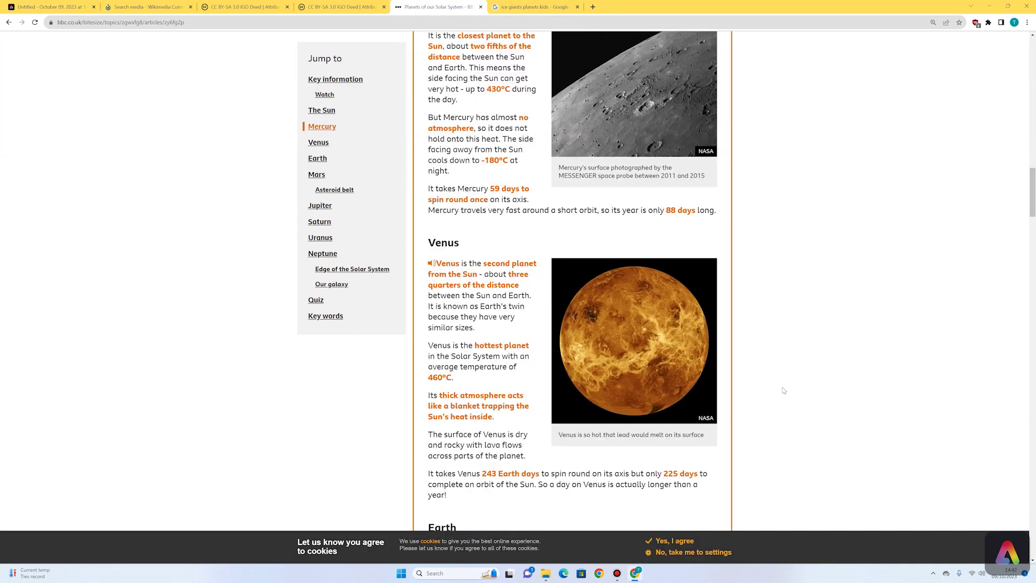
scroll(778, 389, up, 2)
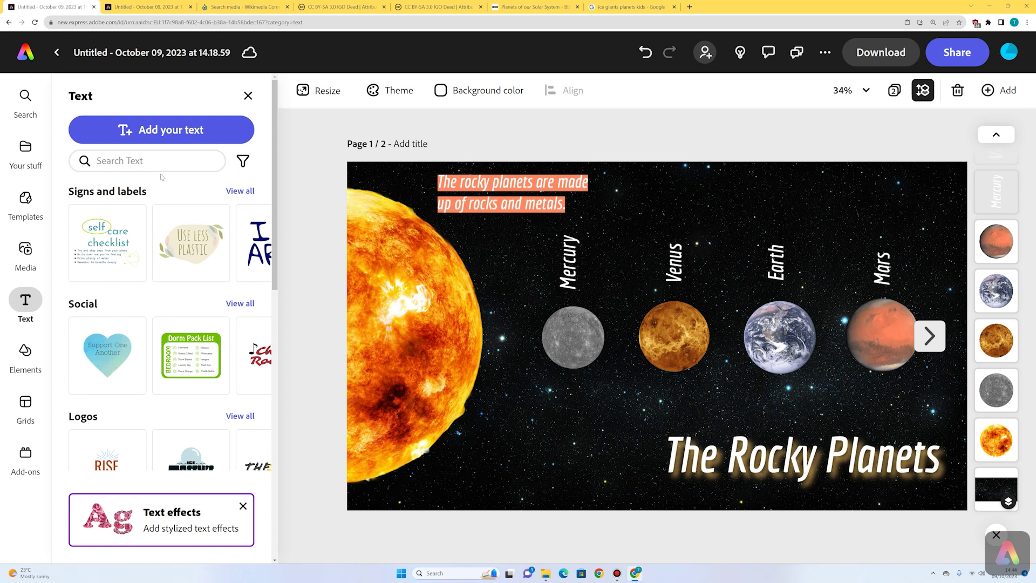
Paste a white 'Hottest planet in our solar system' note set in a handwritten font
click(160, 130)
text(Hottest planet in our solar system)
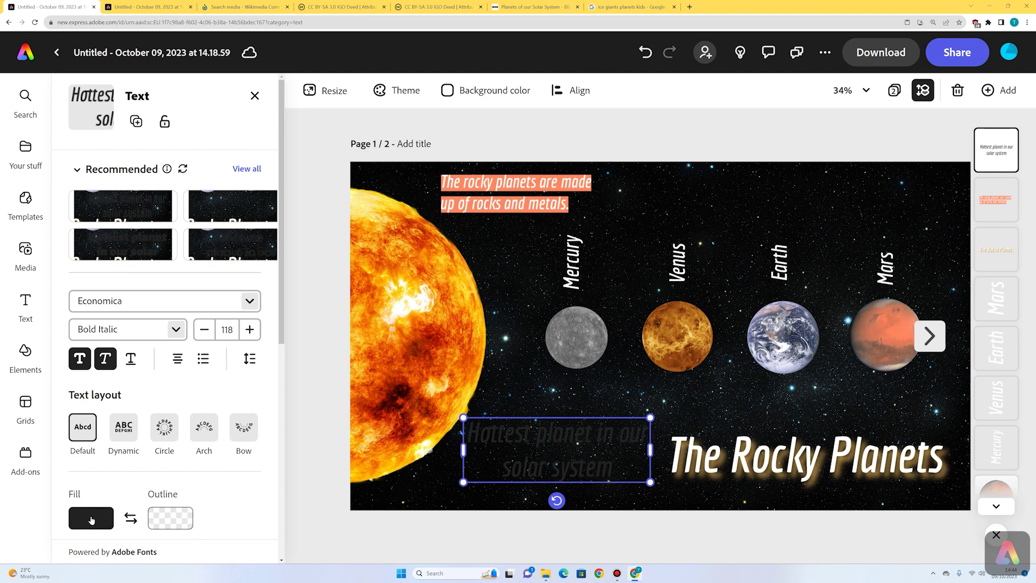
click(103, 513)
click(183, 245)
click(558, 460)
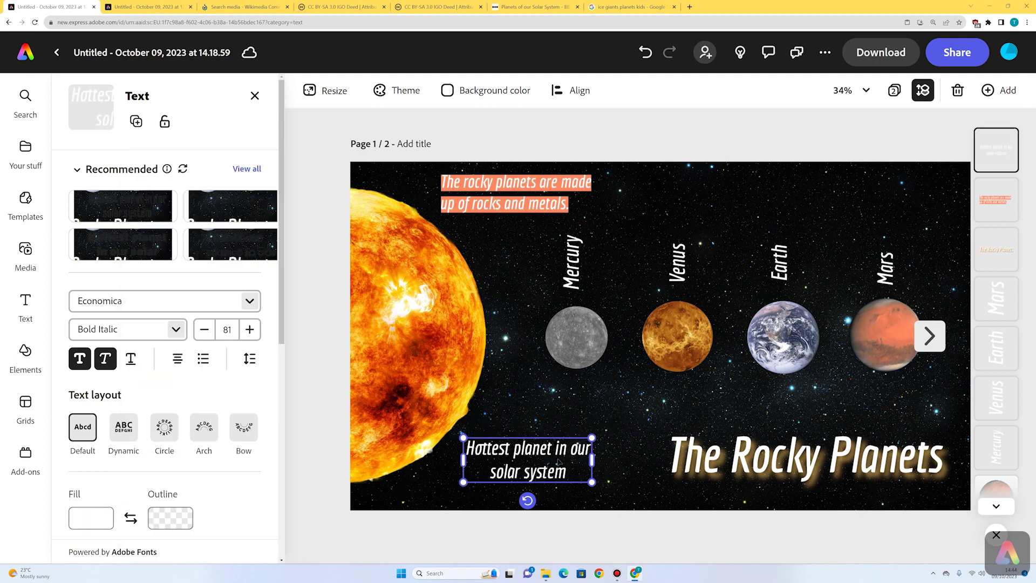
click(100, 300)
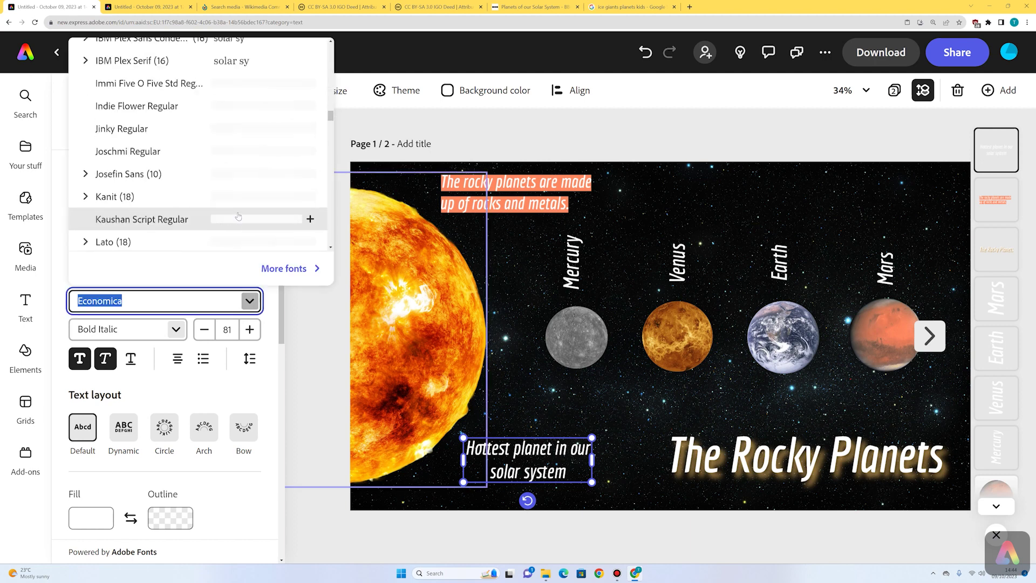
click(608, 484)
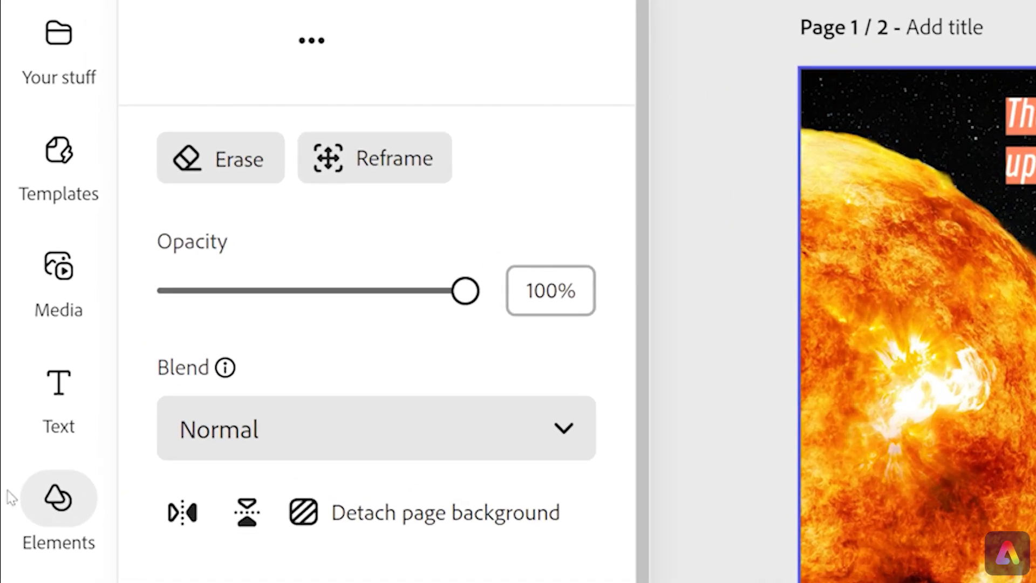
click(16, 353)
Search Elements for 'arrow', add the thin blue arrow, and shrink it
click(344, 58)
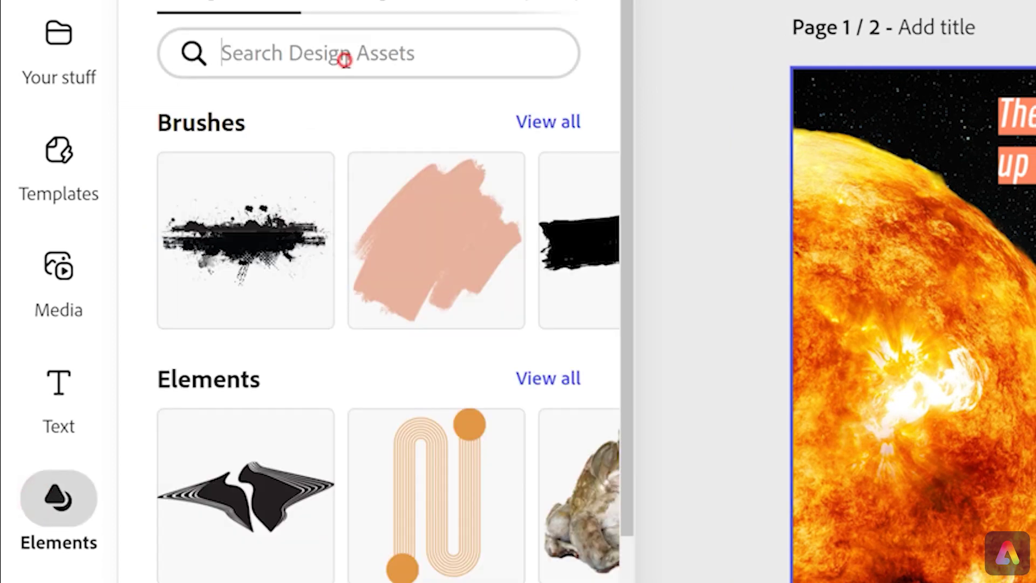
text(arrow)
key(Return)
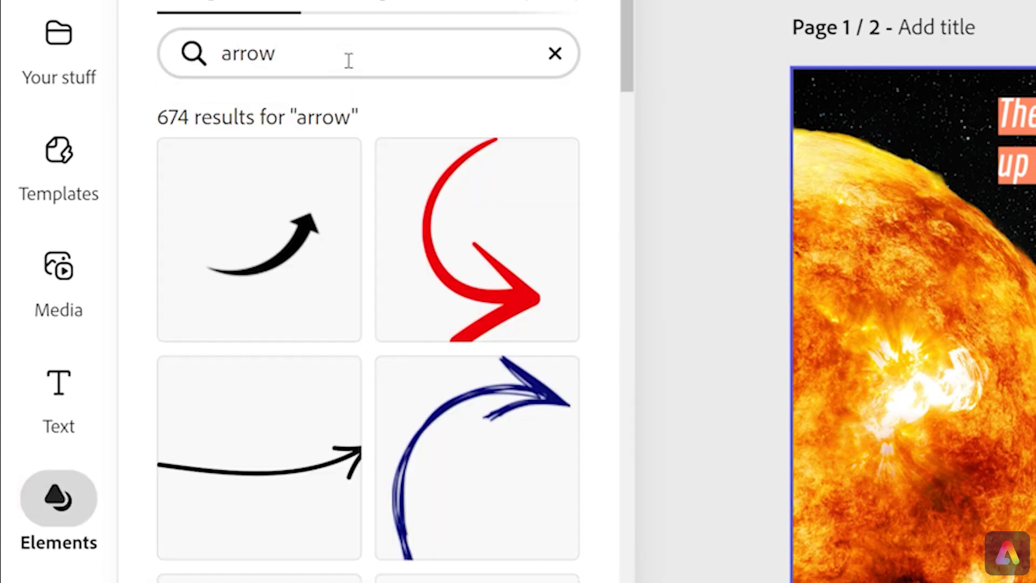
scroll(362, 253, down, 5)
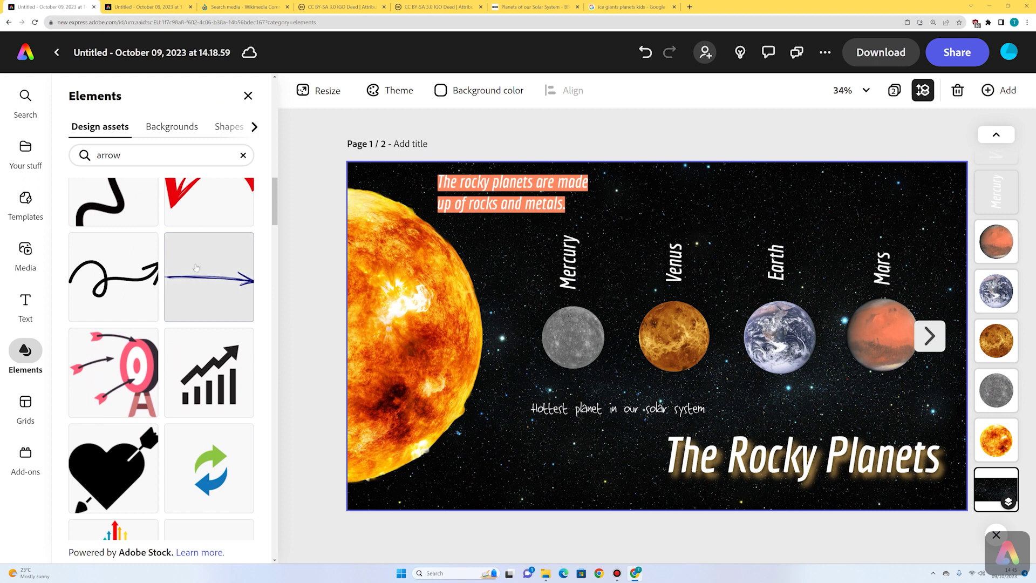
click(203, 288)
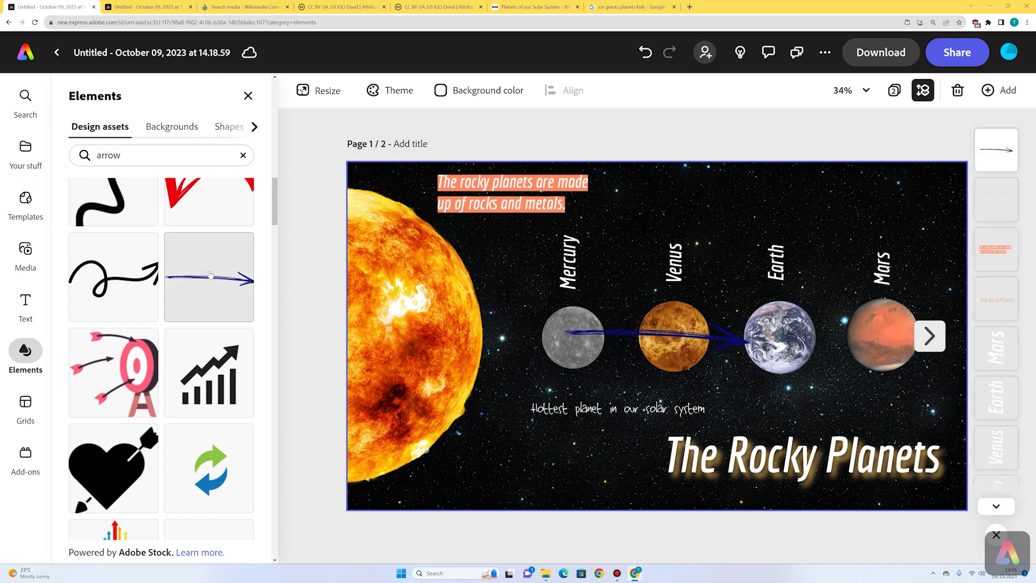
drag(750, 323, 609, 373)
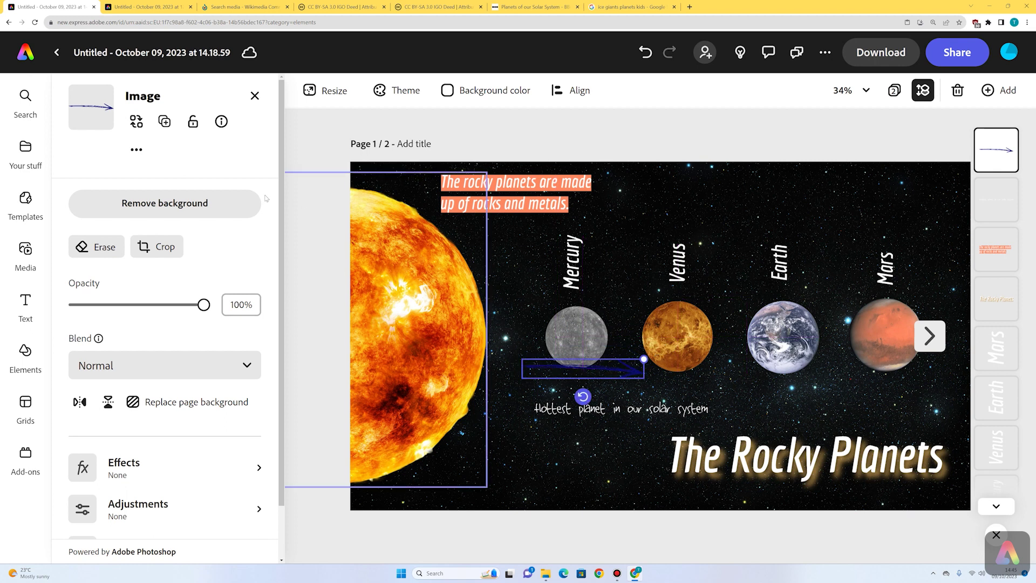
Make the arrow white with custom duotone, then shorten and angle it toward Venus
scroll(115, 423, down, 1)
click(138, 409)
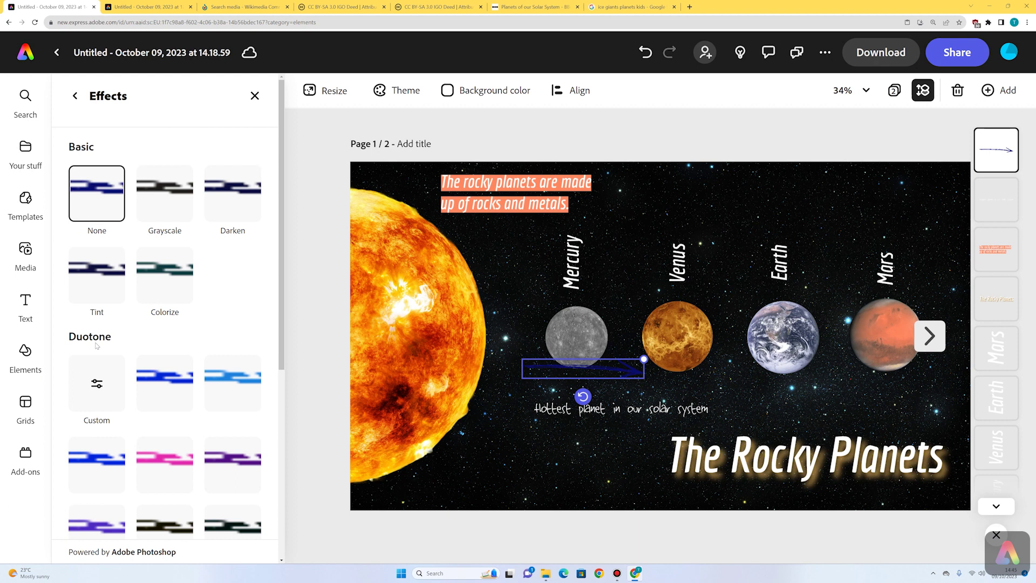
click(95, 388)
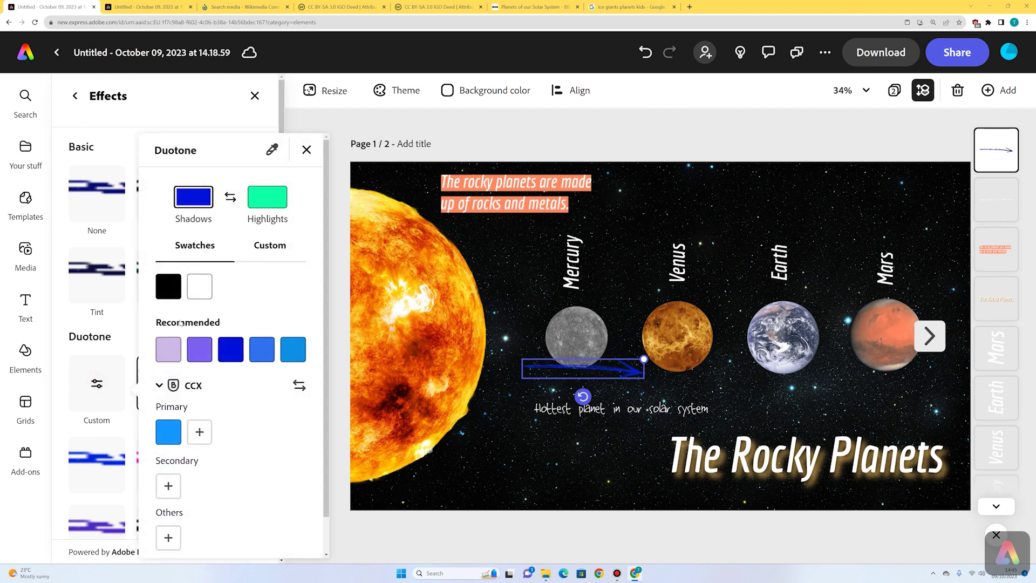
click(199, 286)
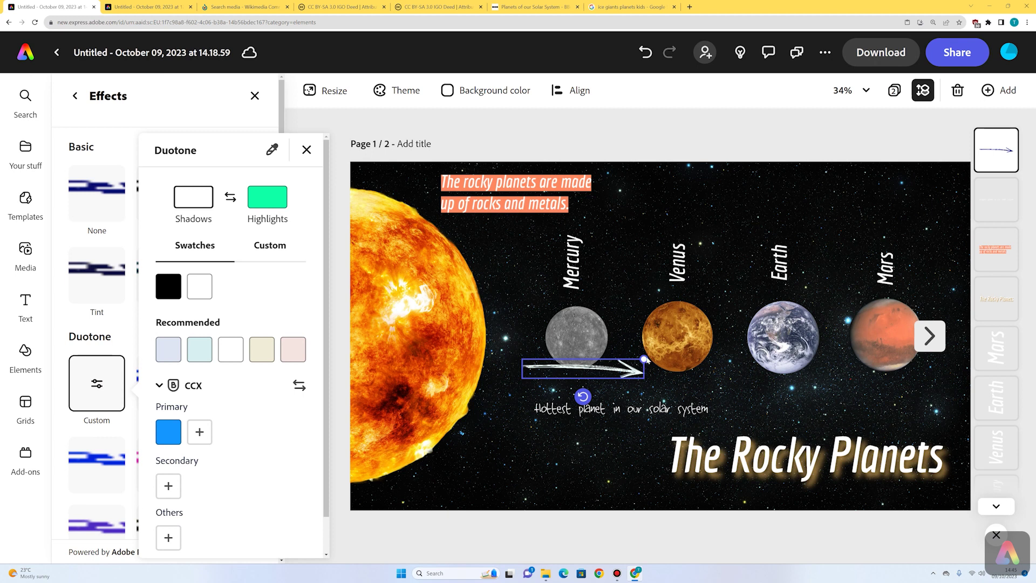
drag(644, 360, 568, 394)
drag(565, 358, 652, 365)
click(514, 475)
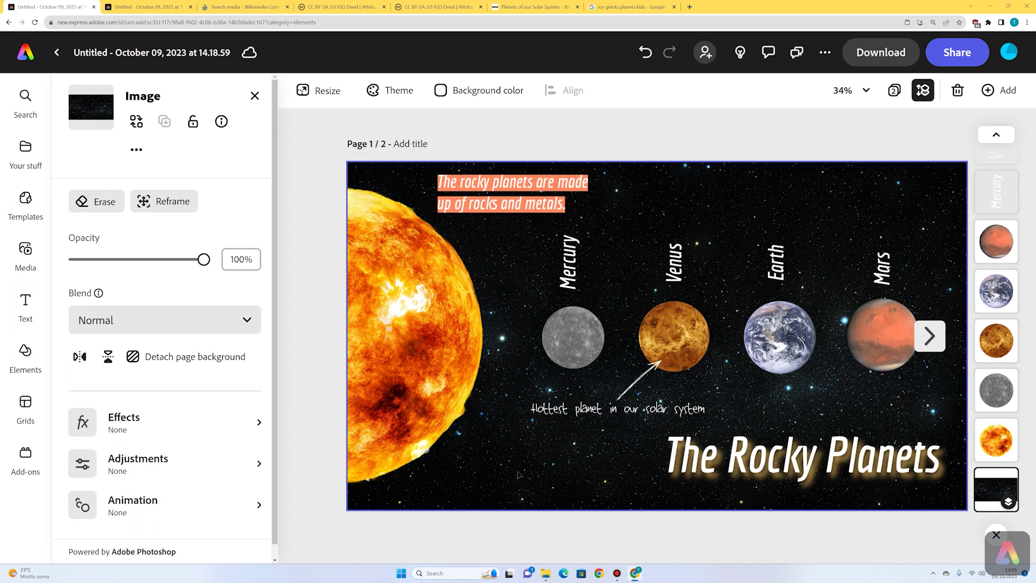
Flip between pages 1 and 2 to check the arrow annotations on both
click(929, 336)
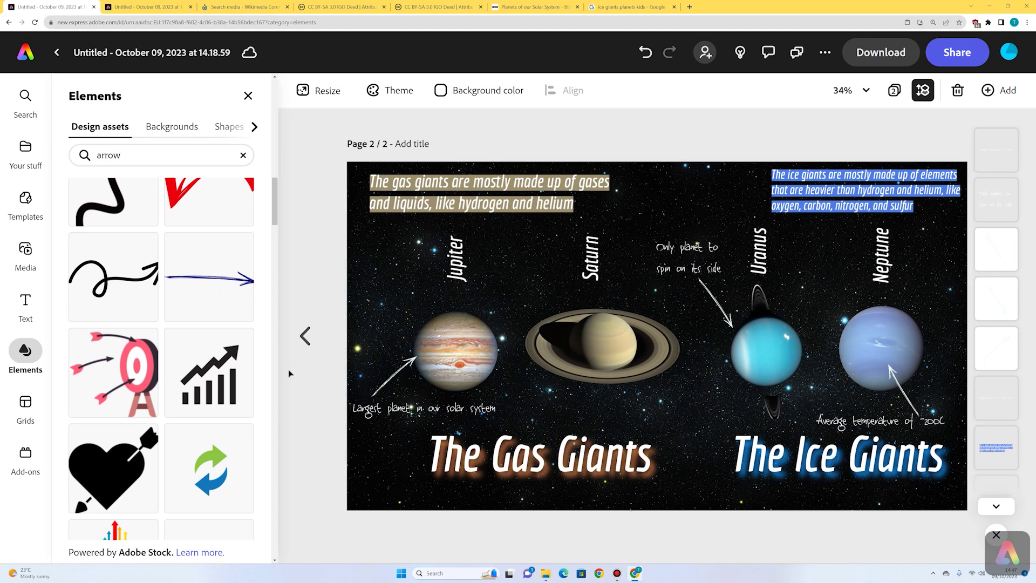
click(305, 335)
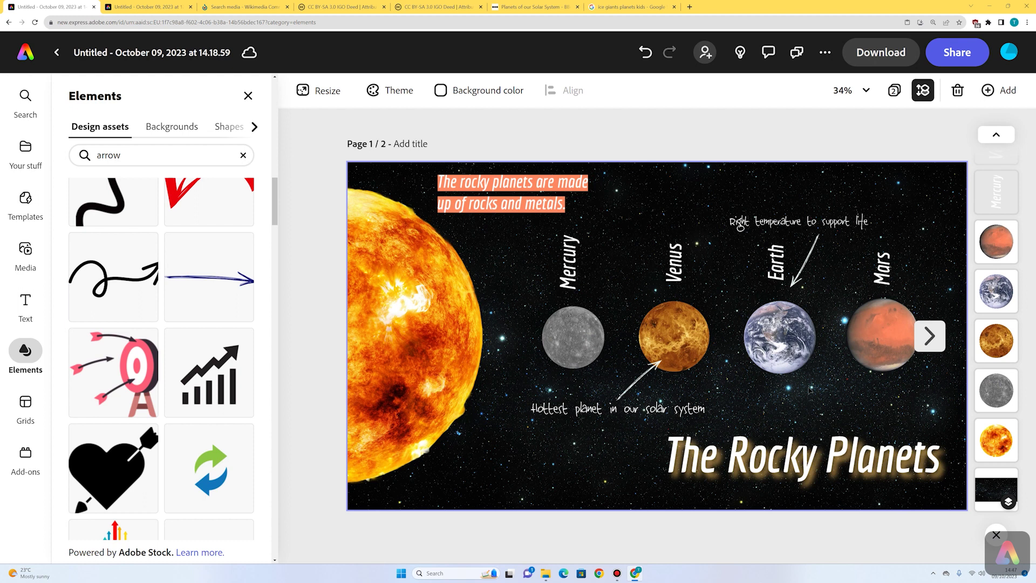
click(929, 336)
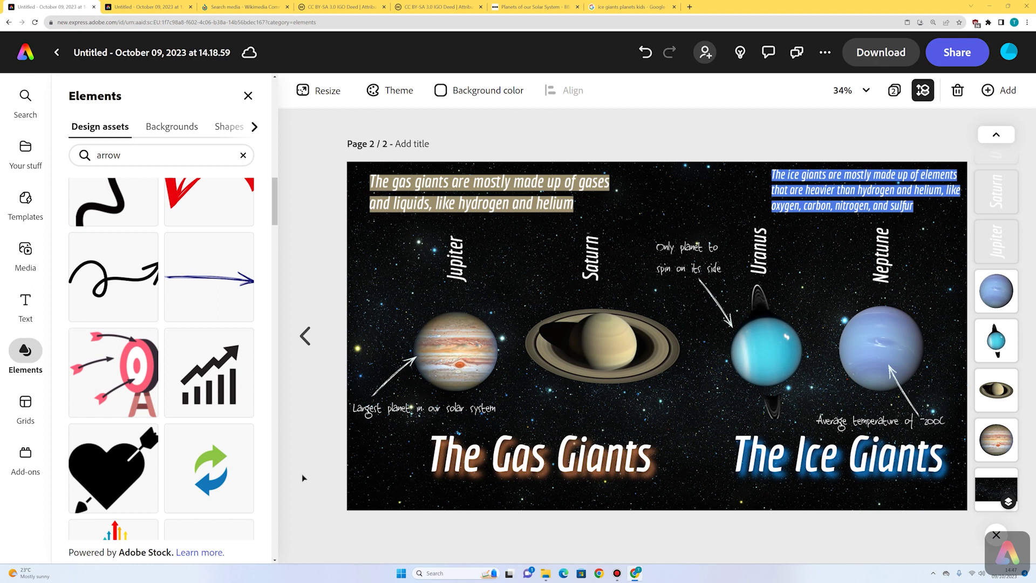
click(304, 337)
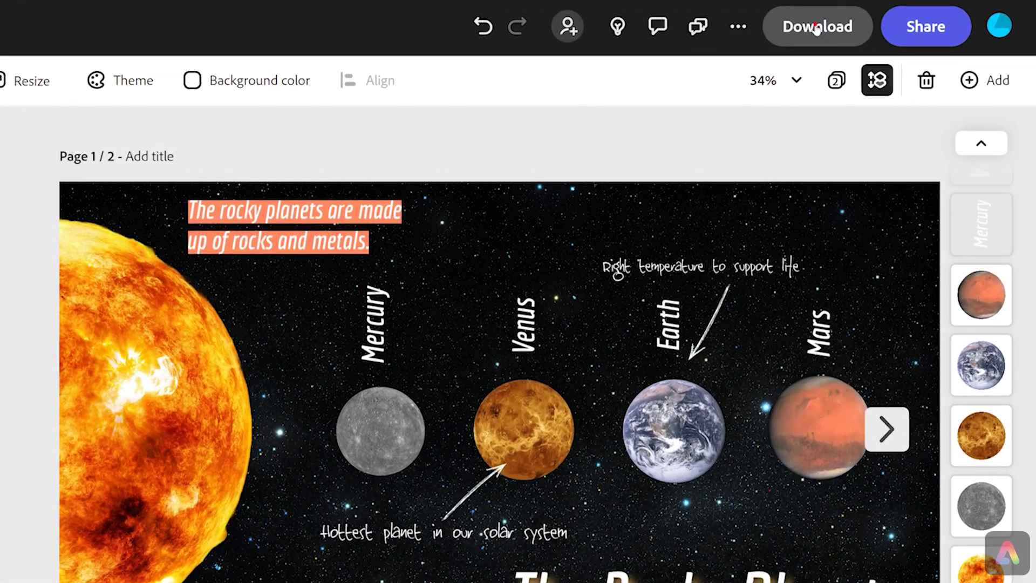
Download both banner pages as PNG images, saved together as Untitled.zip
click(827, 30)
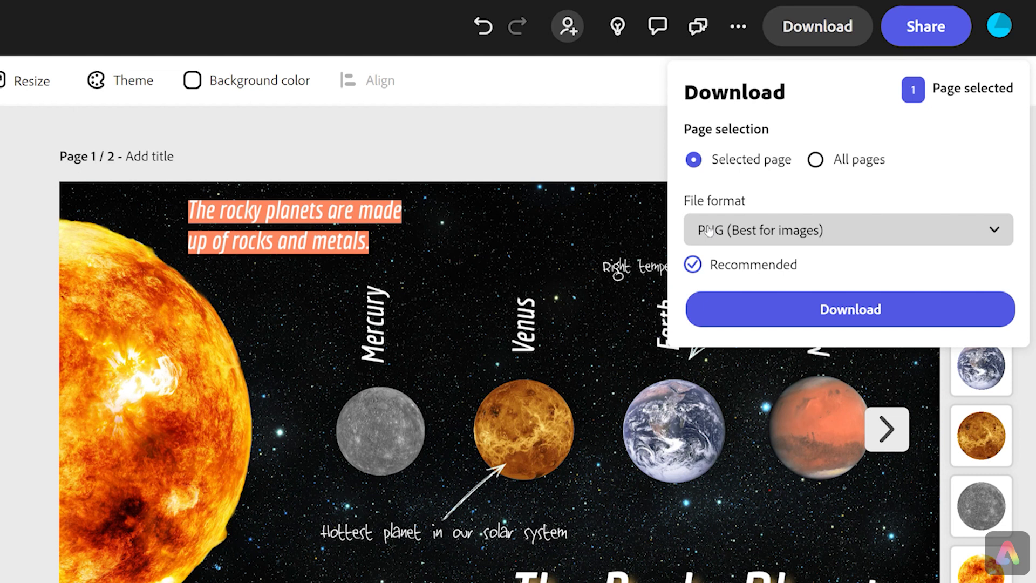
click(836, 159)
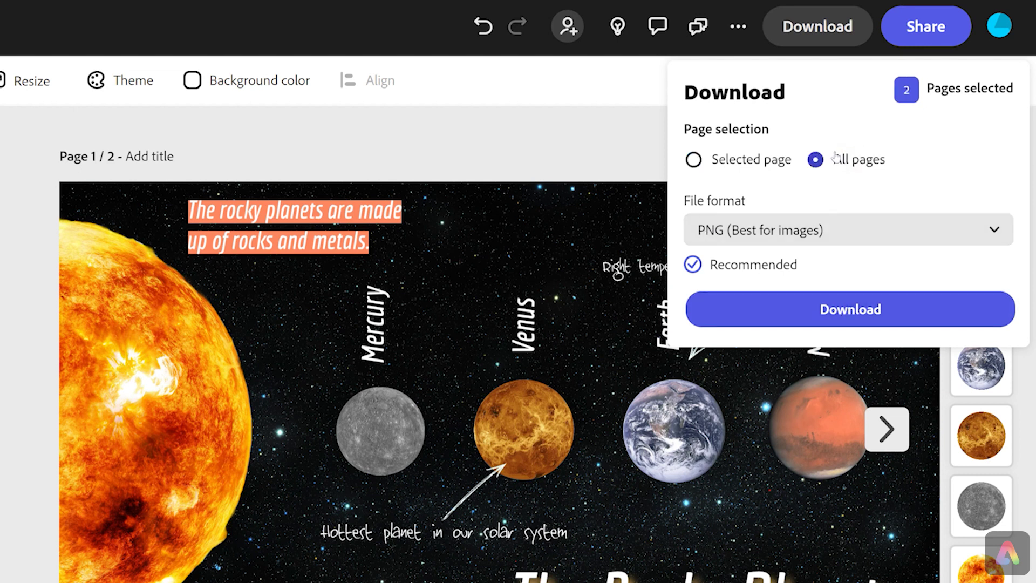
click(844, 310)
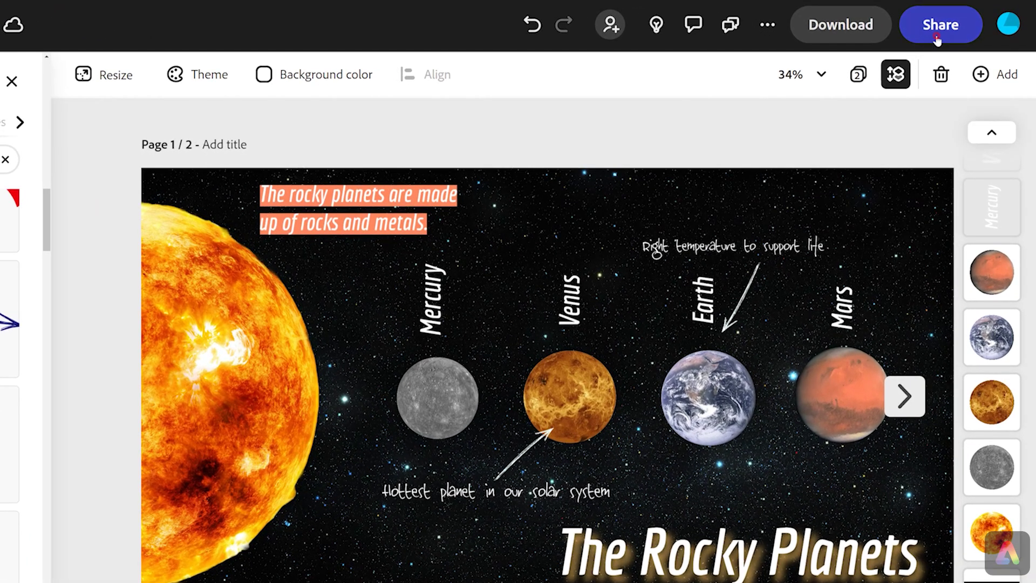
Retitle the design 'Solar System', publish it as a web link, and copy the link for a new tab
click(953, 56)
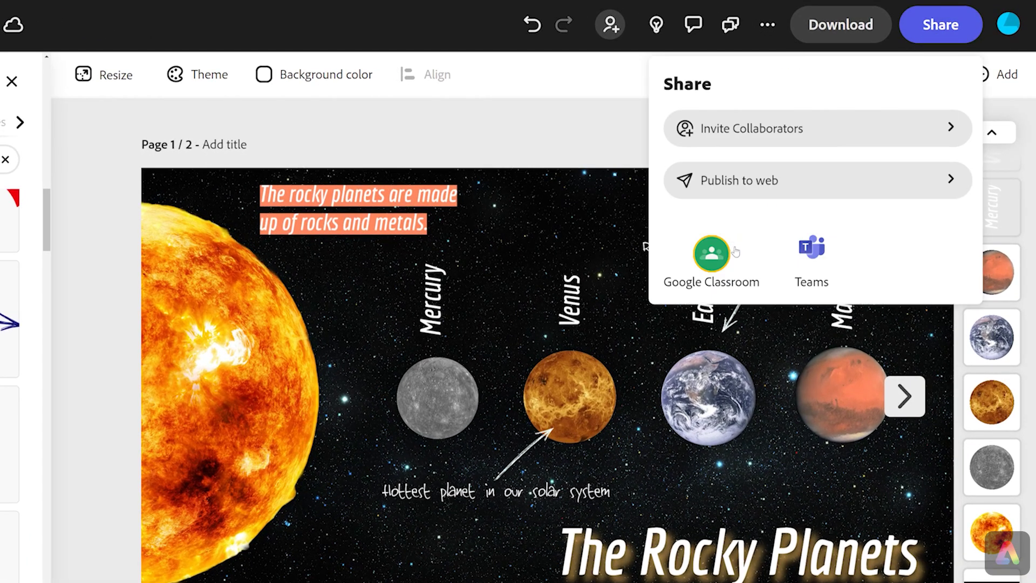
click(760, 182)
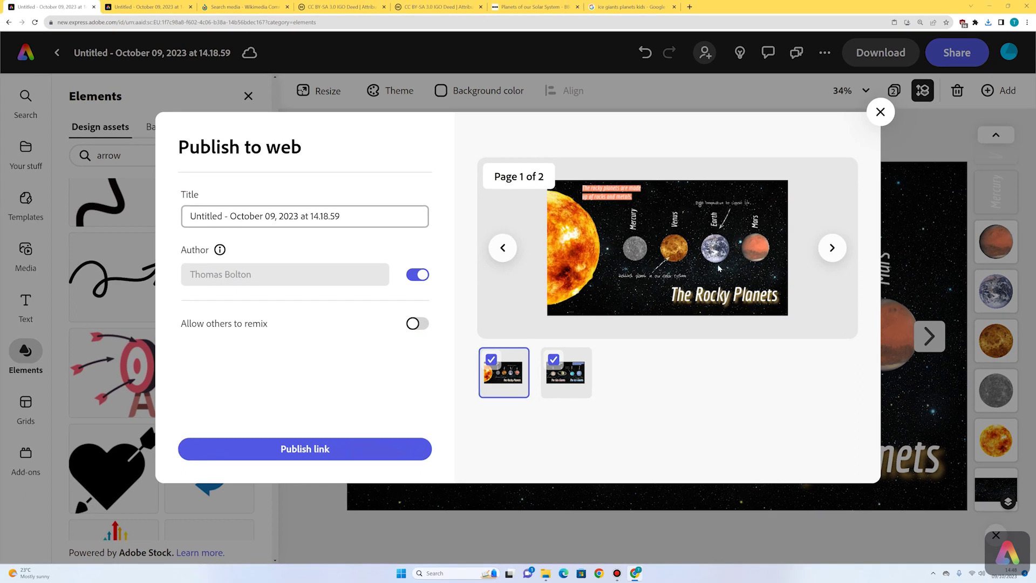
click(307, 216)
drag(378, 217, 164, 223)
text(Solar System)
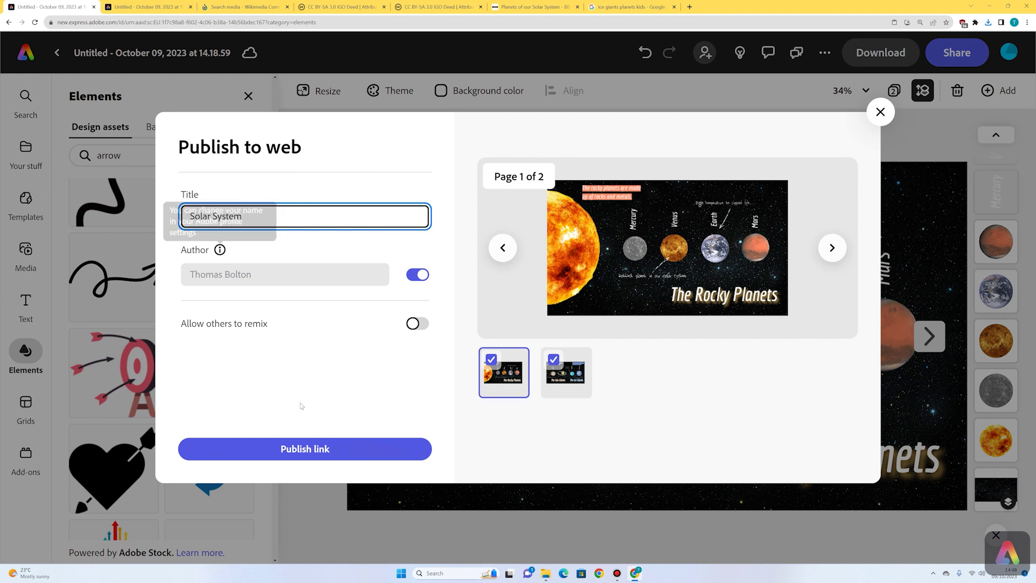
click(305, 458)
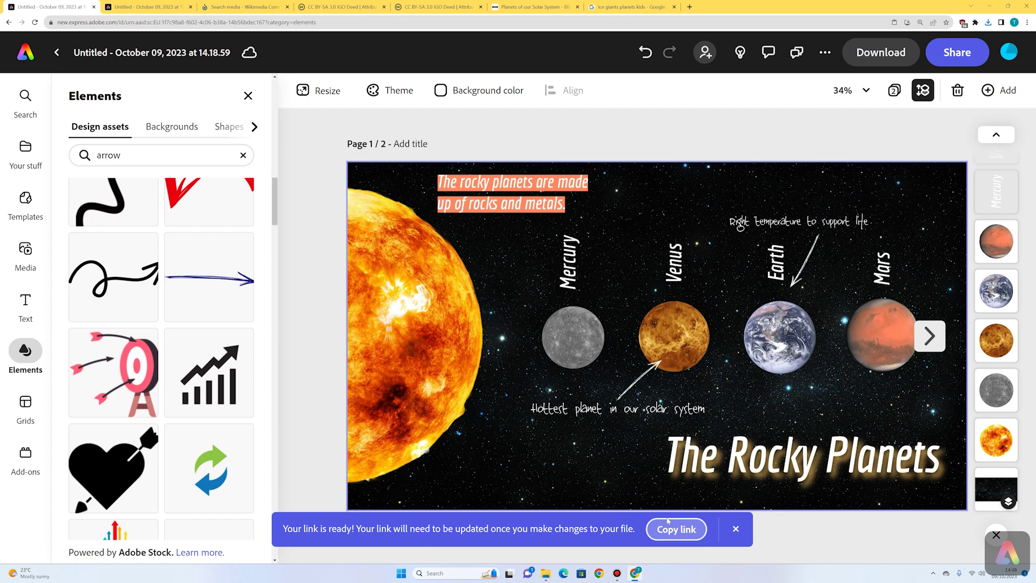
click(668, 526)
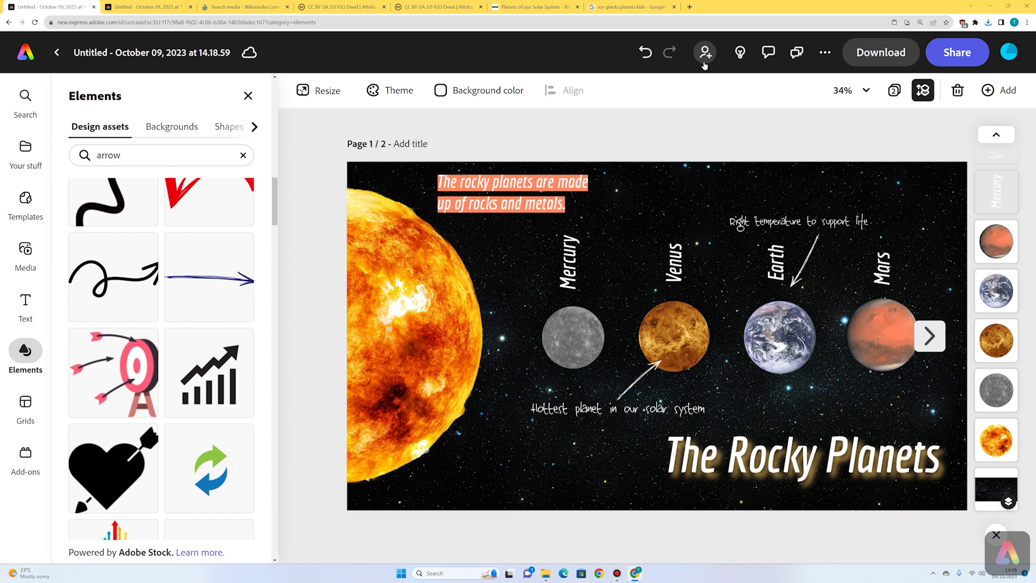
click(691, 8)
Load the published Solar System page, view its second page, then return to the editor
text(https://new.express.adobe.com/published/urn:aaid:sc:EU:f3070c8e-c037-49ac-ab33-96aa881f0eb5)
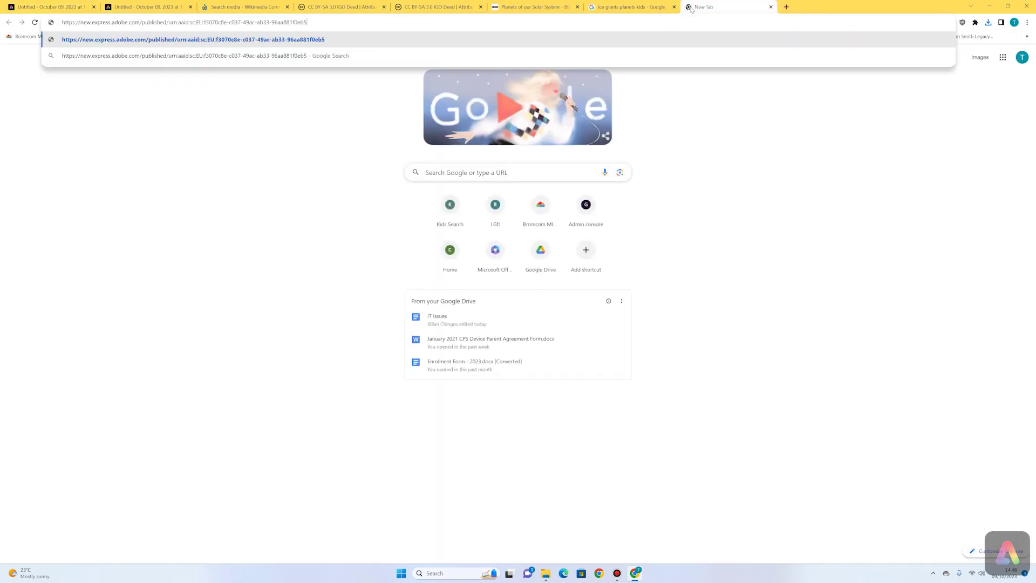
key(Return)
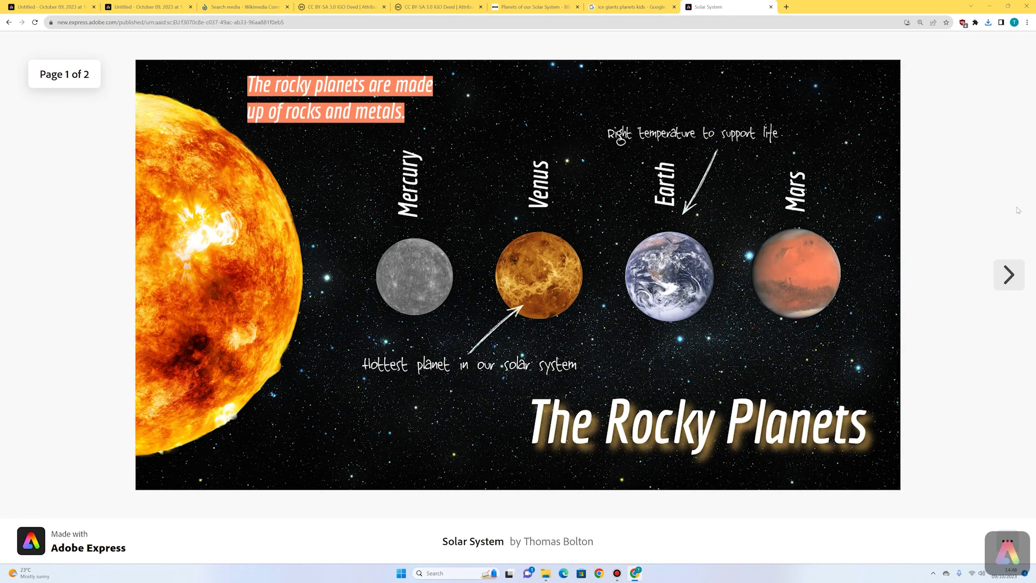
click(1001, 283)
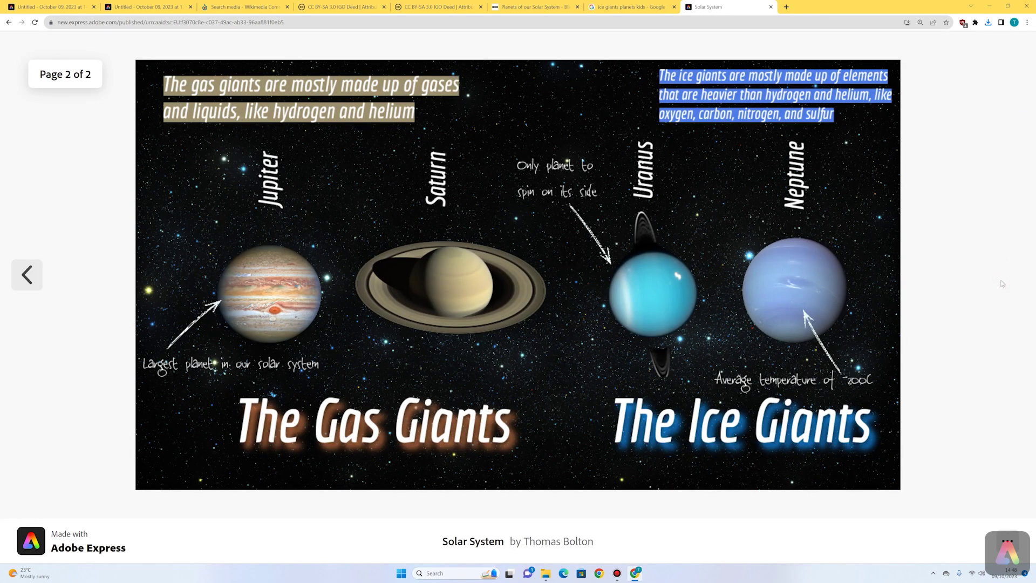
click(75, 5)
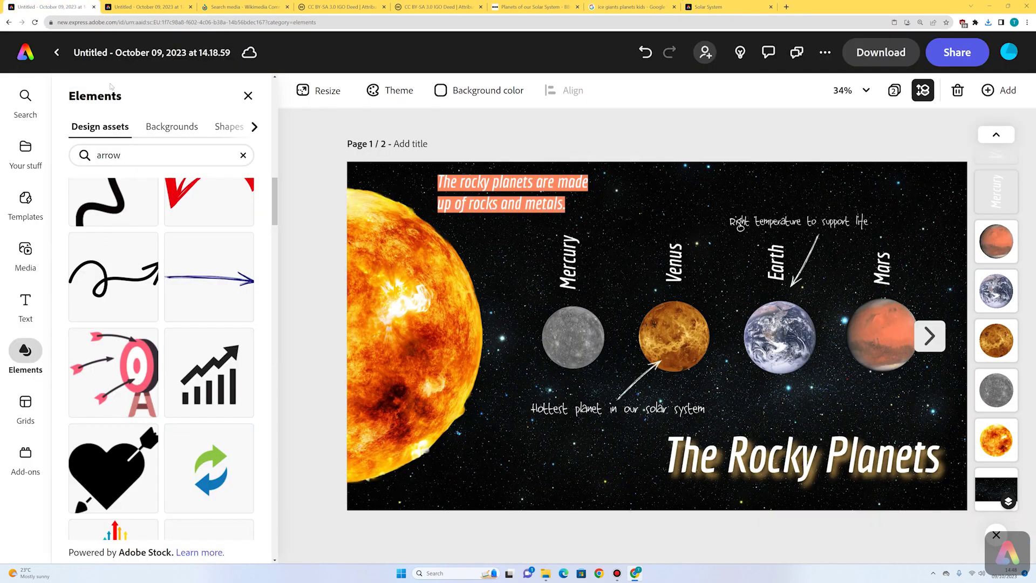
click(956, 53)
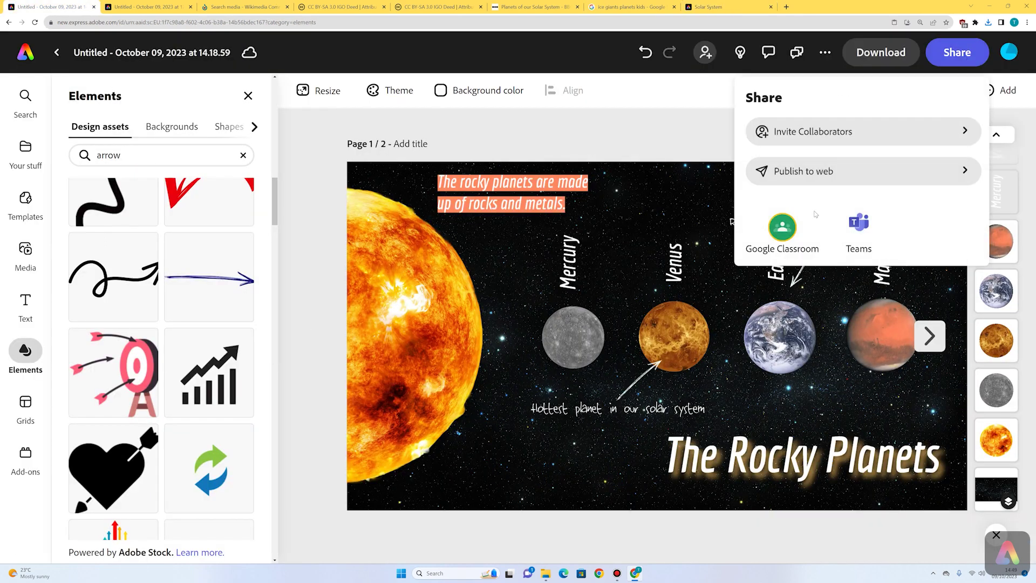
click(776, 238)
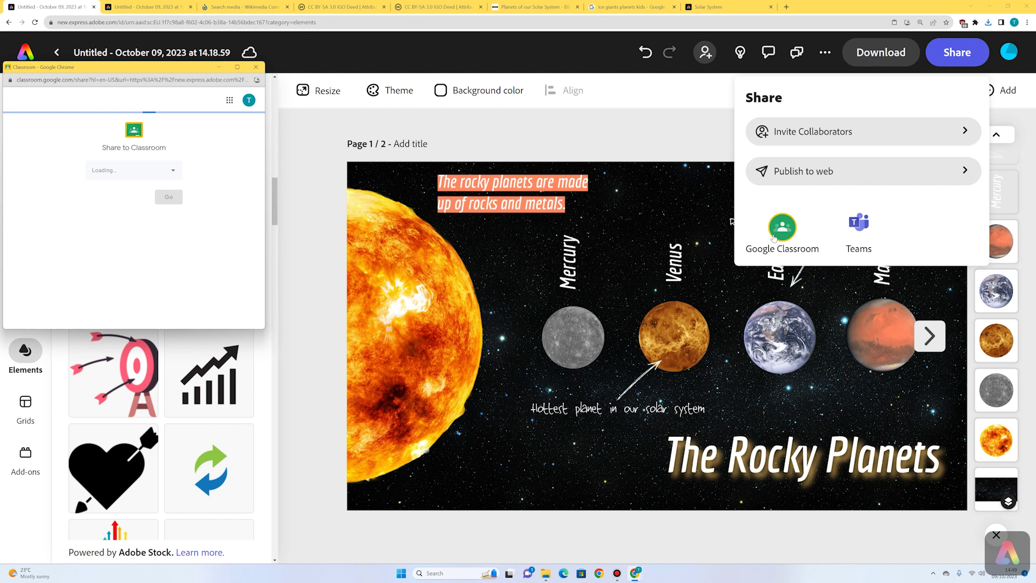